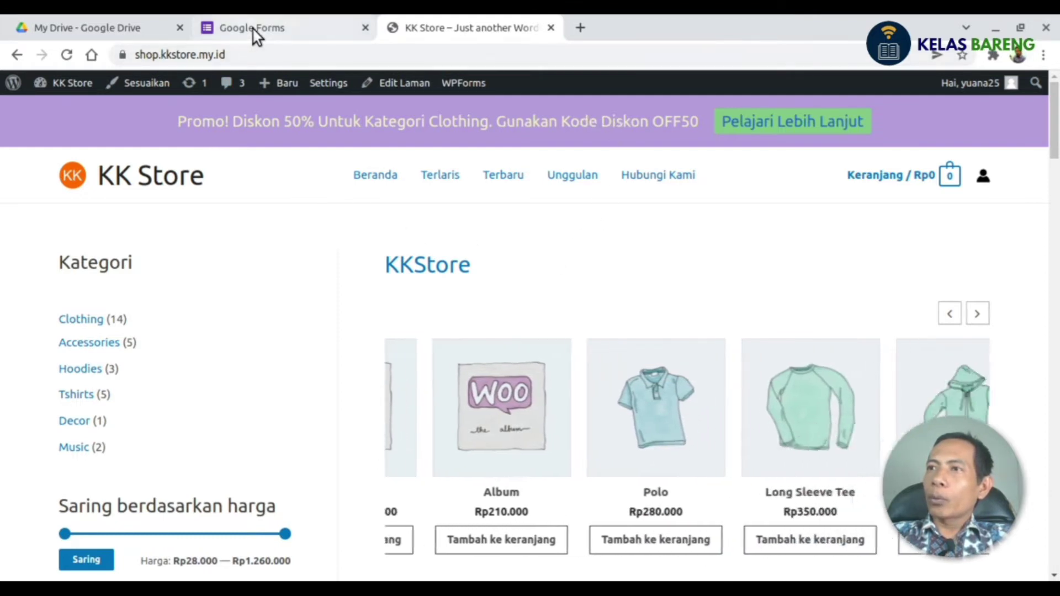
# - Create a blank form in Google Forms and title it "Survey Kepuasan Pelanggan"
pyautogui.click(253, 29)
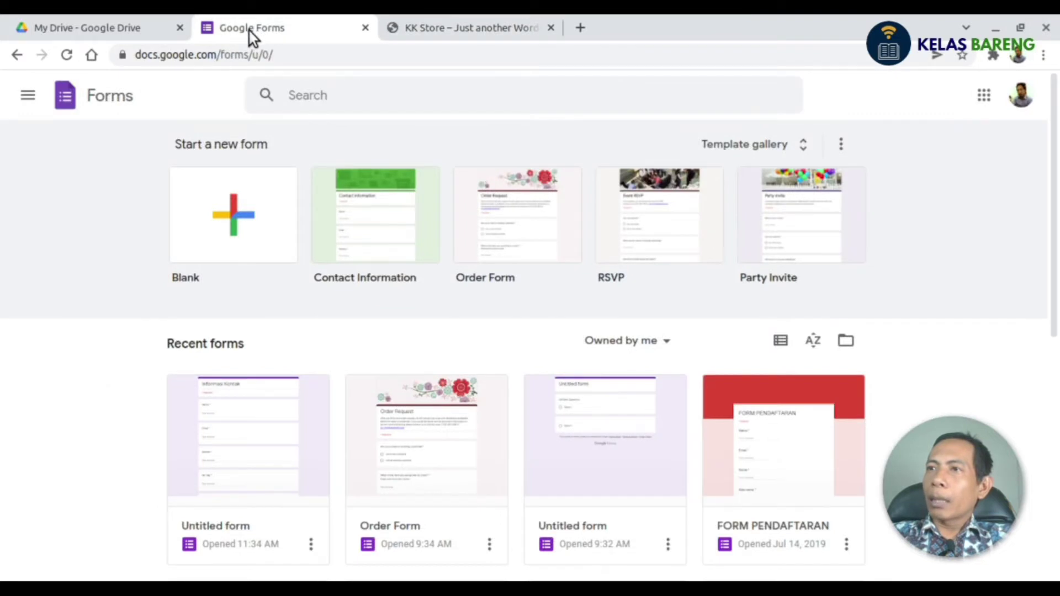
pyautogui.click(232, 215)
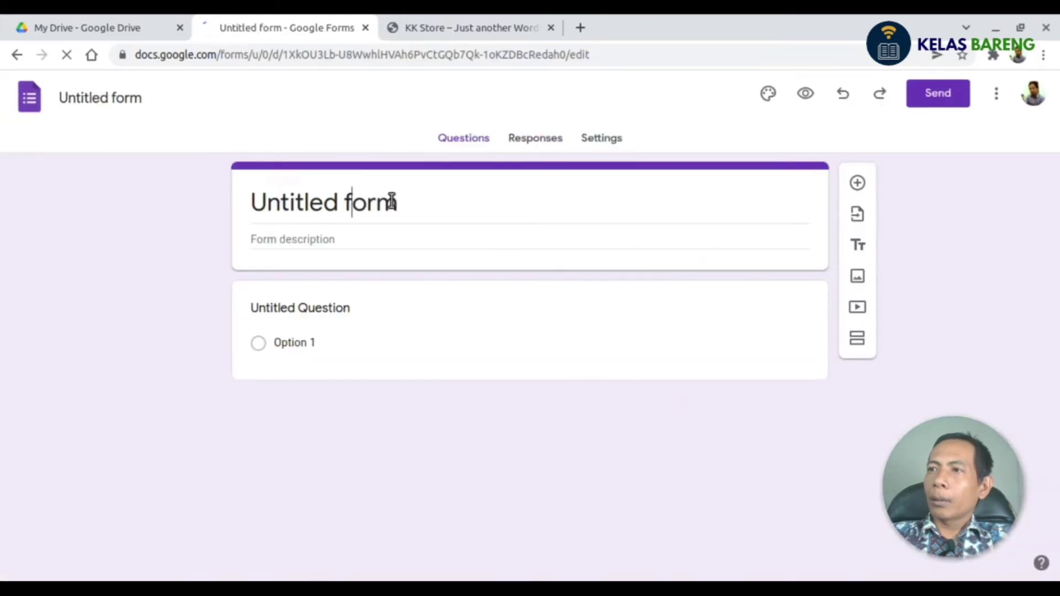
pyautogui.moveTo(391, 201); pyautogui.dragTo(276, 201)
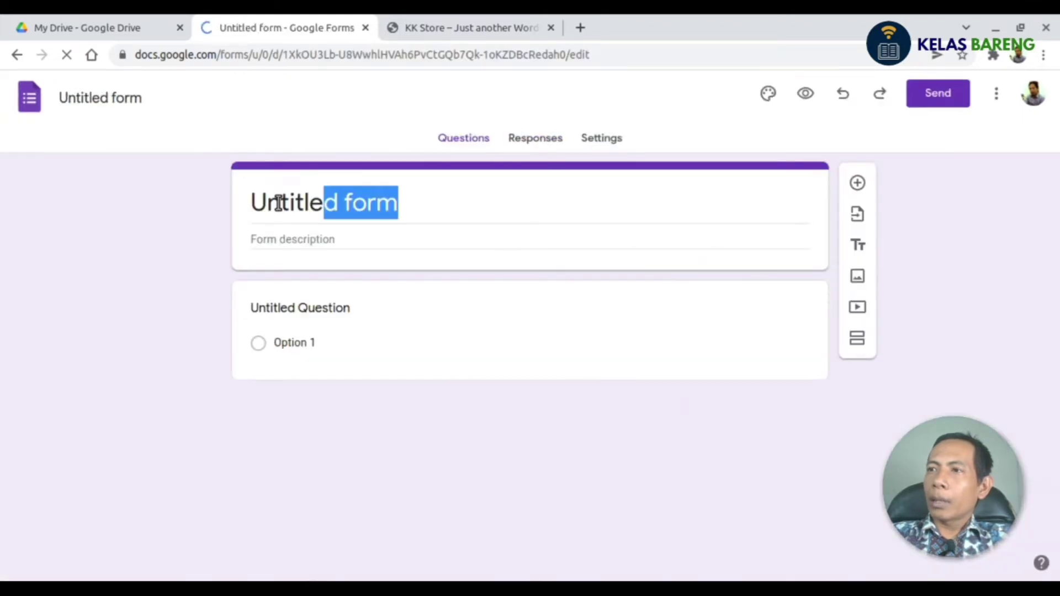
pyautogui.write('Surver')
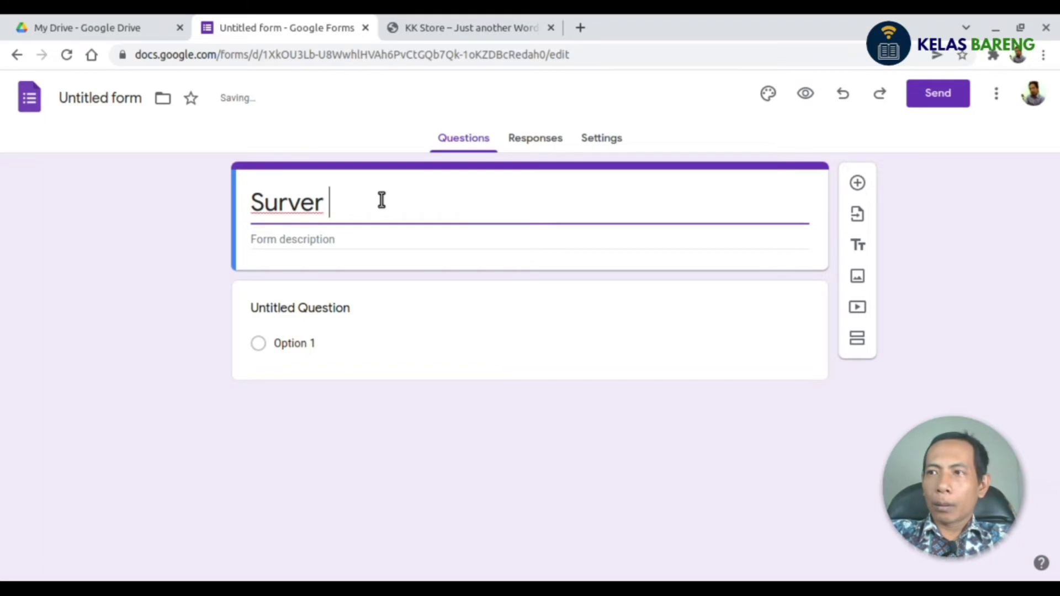
pyautogui.press('BackSpace')
pyautogui.write('y ')
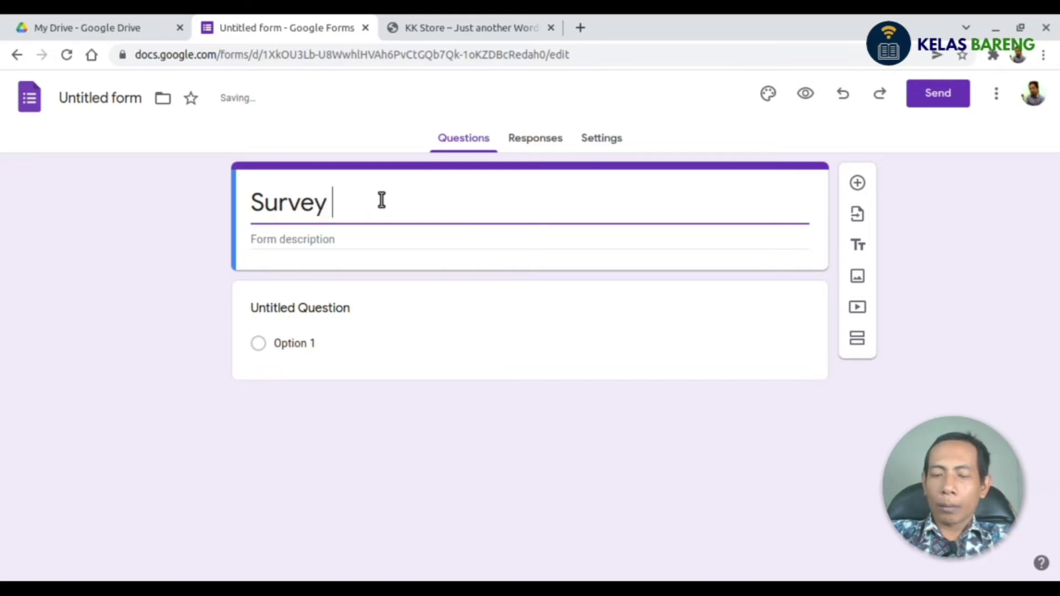
pyautogui.write('Kepuasan ')
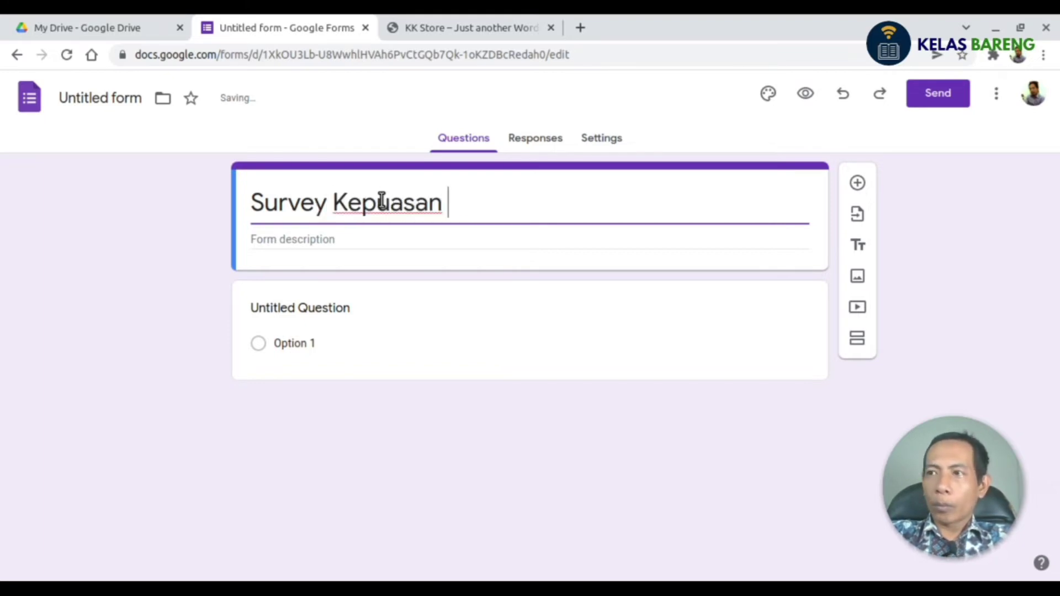
pyautogui.write('Pelanggan')
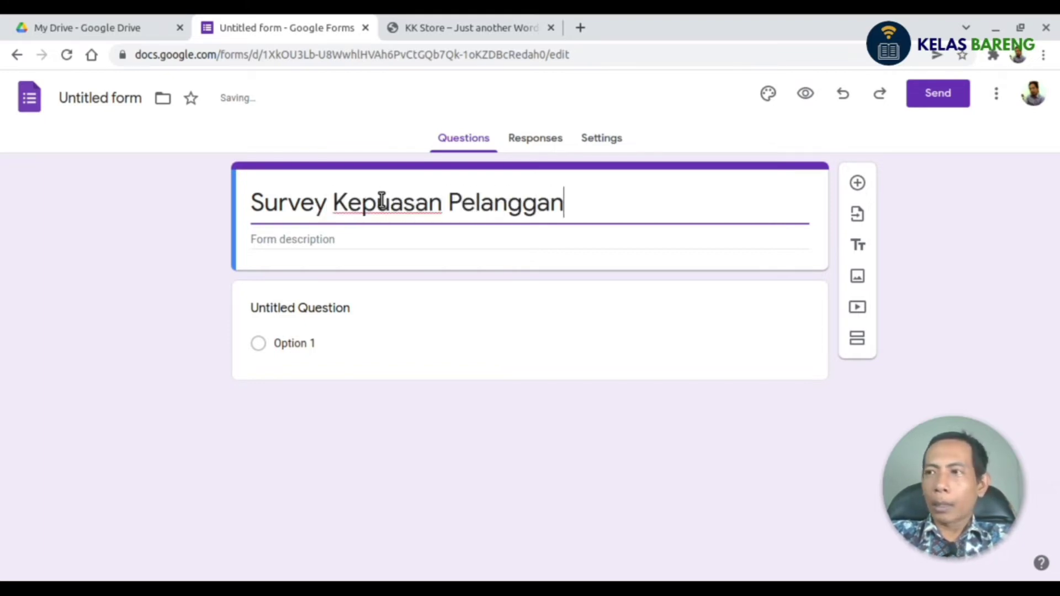
# - Fill in the form description with the Indonesian letter from "Salam Hormat," to "KK Store", thanking visitors, requesting survey answers and promising confidentiality
pyautogui.click(319, 237)
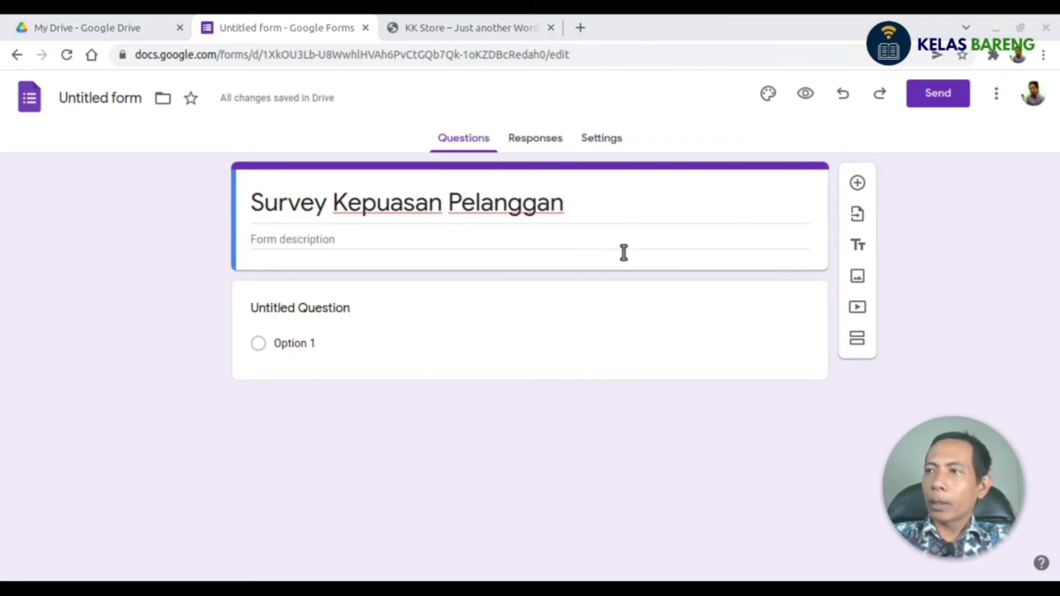
pyautogui.write('Salam Hormat,  Terima kasih sudah berkunjung pada situs toko online kami.  Untuk lebih meningkatkan layanan toko online kami ini, kami mohon bantuan dari Bapak/Ibu/Saudara untuk berkenan meluangkan waktu dan mengisi survey kepuasan pelanggan dibawah ini dengan lengkap dan sesuai ketentuan.  Seluruh jawaban dan informasi pribadi Anda akan kami jaga kerahasiahannya.  Atas waktu yang diberikan untuk mengisi survey ini kami ucapkan terika kasih sebanyak-banyaknya.  Hormat Kami,  KK Store')
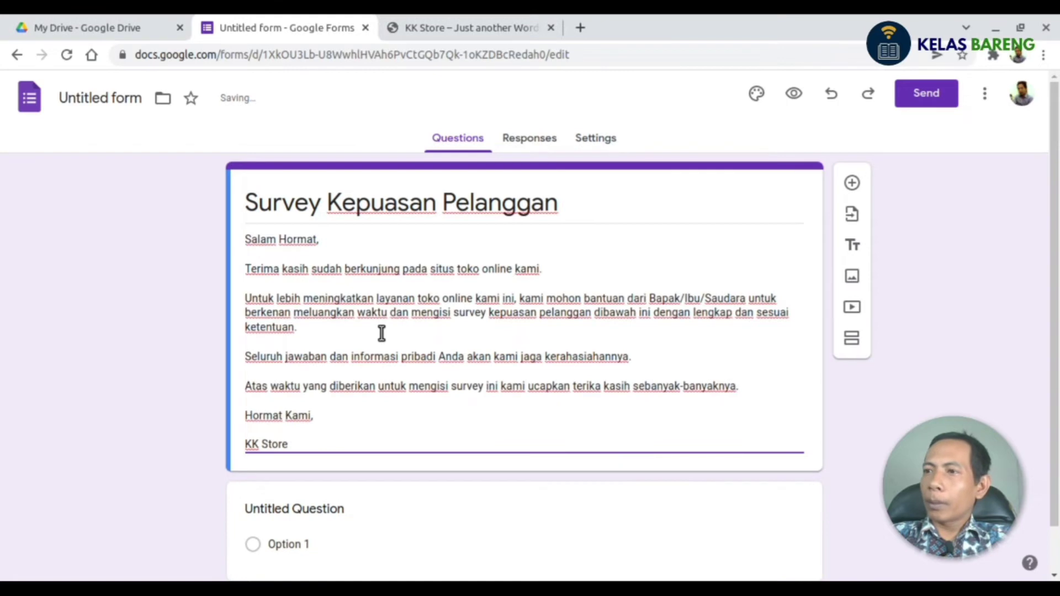
pyautogui.scroll(-1, 381, 333)
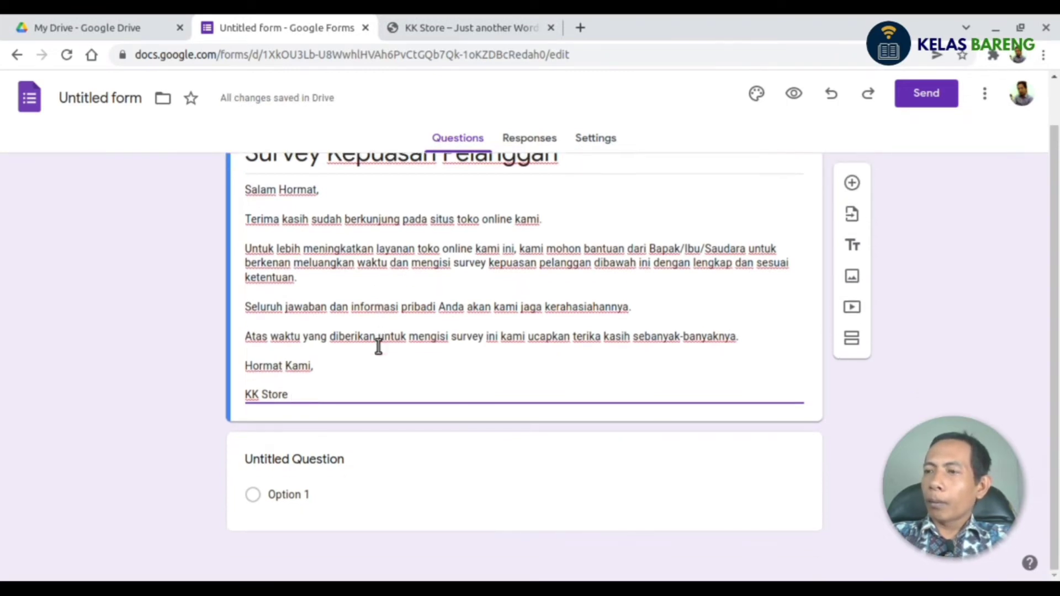
# - Set the first question's text to "Berapa Kali Anda melakukan transaksi belanja online dalam satu bulan?"
pyautogui.click(309, 462)
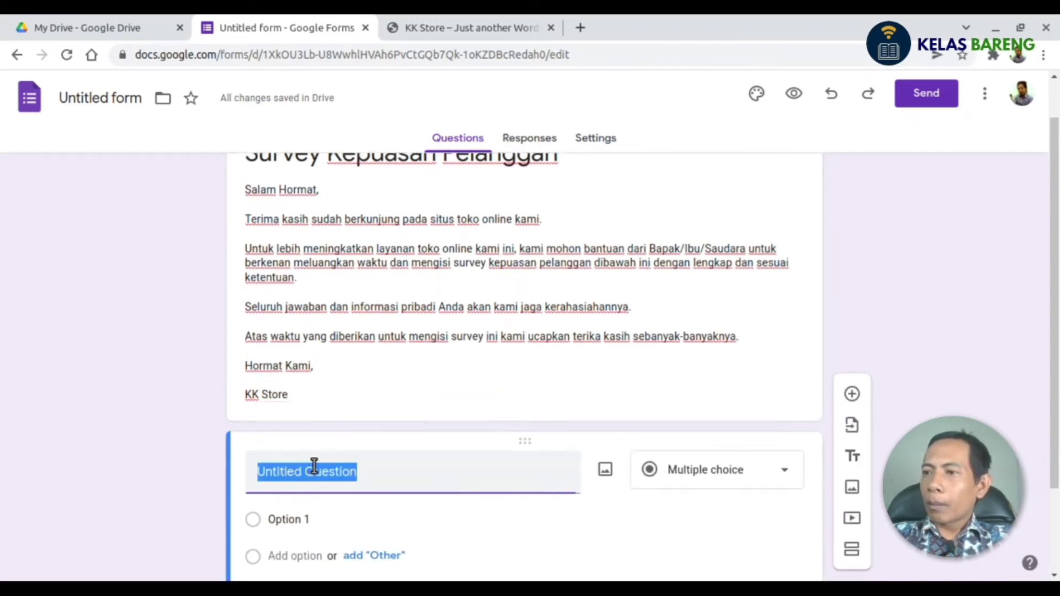
pyautogui.tripleClick(407, 474)
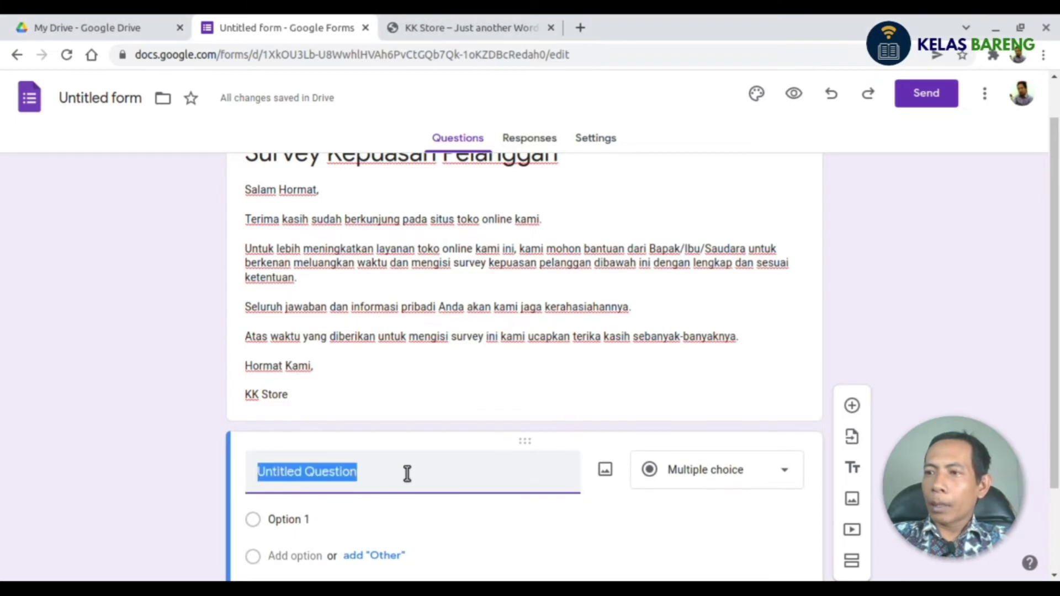
pyautogui.write('Berapa Kali Anda melakukan transaksi belanja online dalam satu bulan?')
# - Enter "1 Kali" and "2-3 Kali" as the first two answer options of the transaction frequency question
pyautogui.scroll(-2, 389, 489)
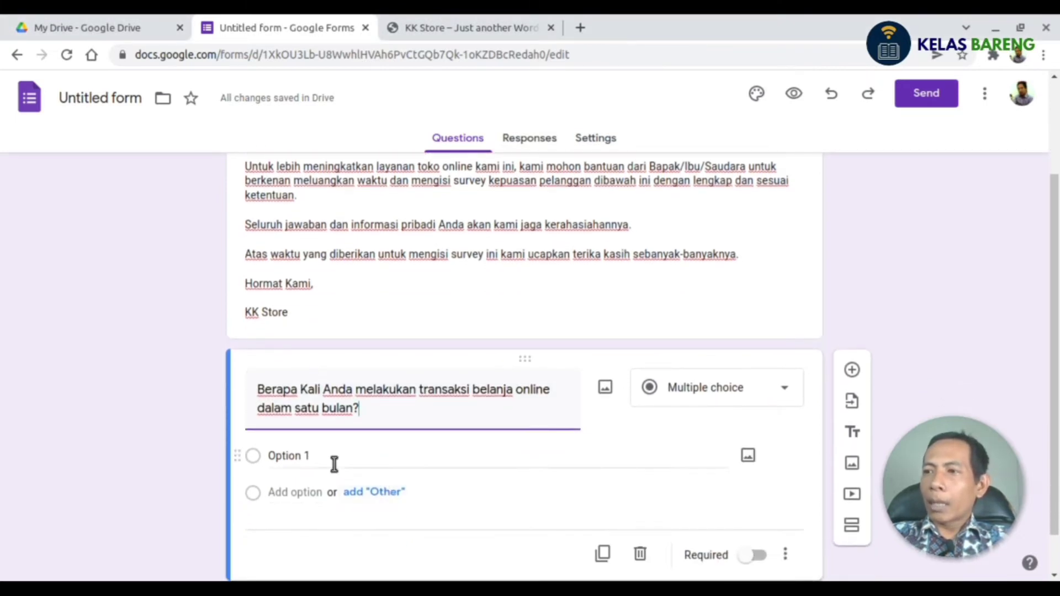
pyautogui.click(296, 457)
pyautogui.write('1 Kli')
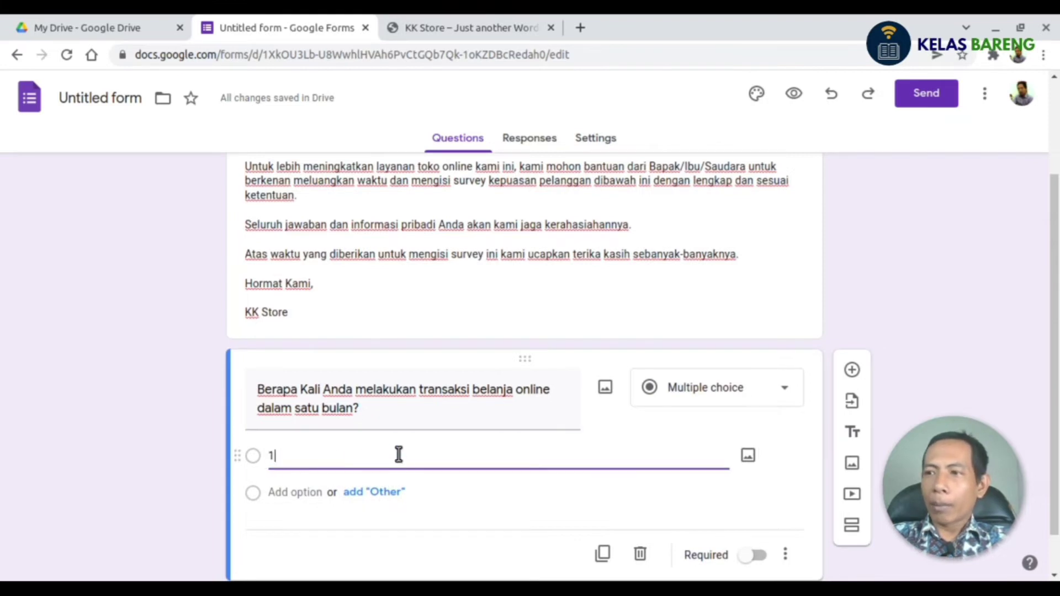
pyautogui.press('BackSpace')
pyautogui.press('BackSpace')
pyautogui.write('ali')
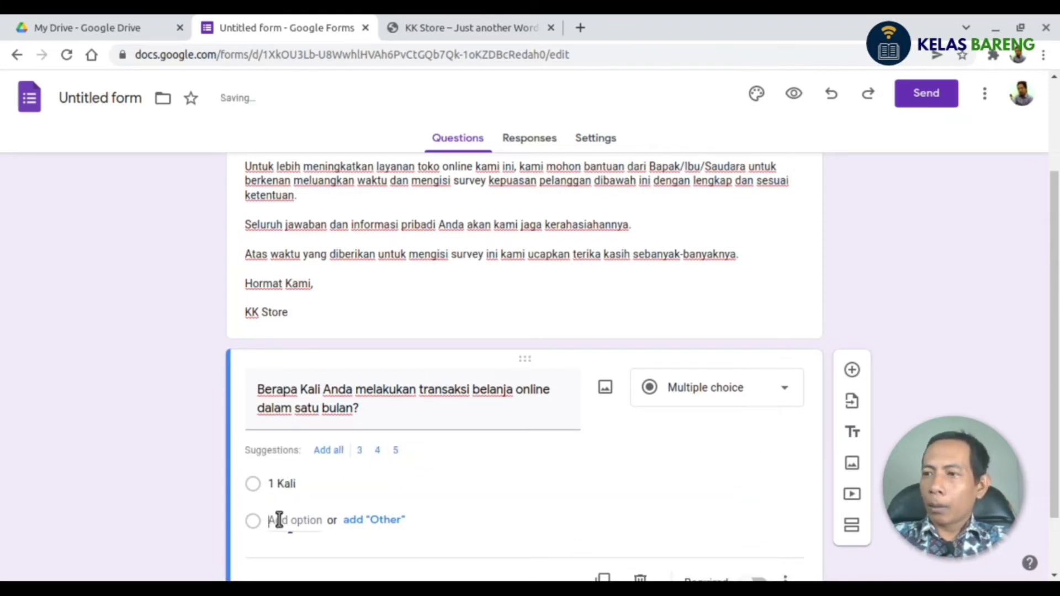
pyautogui.click(280, 520)
pyautogui.write('2-3 Kali')
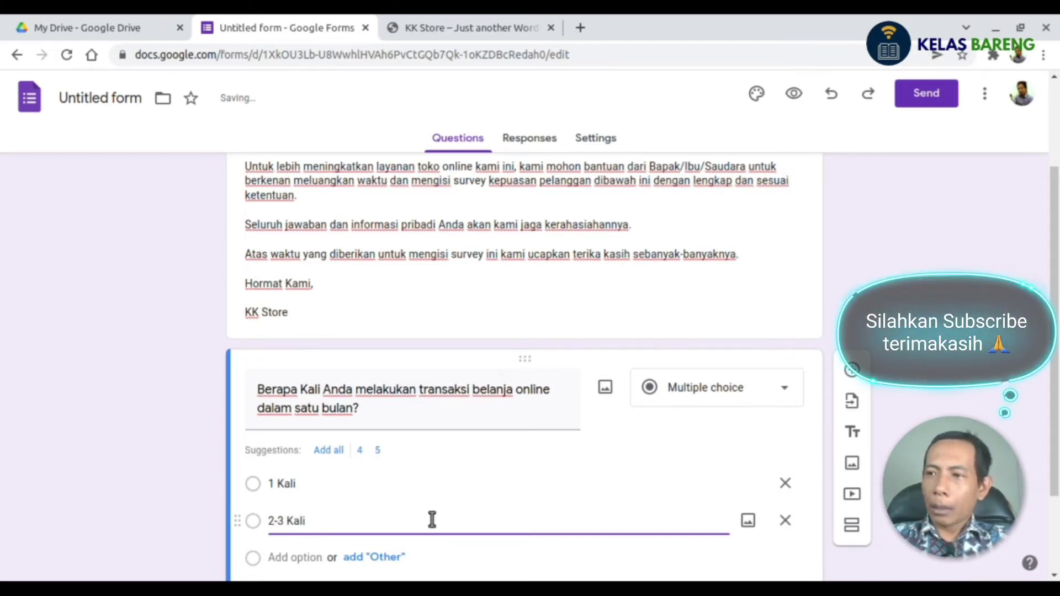
# - Add the answer options "4-5 Kali" and "Lebih dari 5 Kali", and make the transaction frequency question required
pyautogui.press('Return')
pyautogui.write('4')
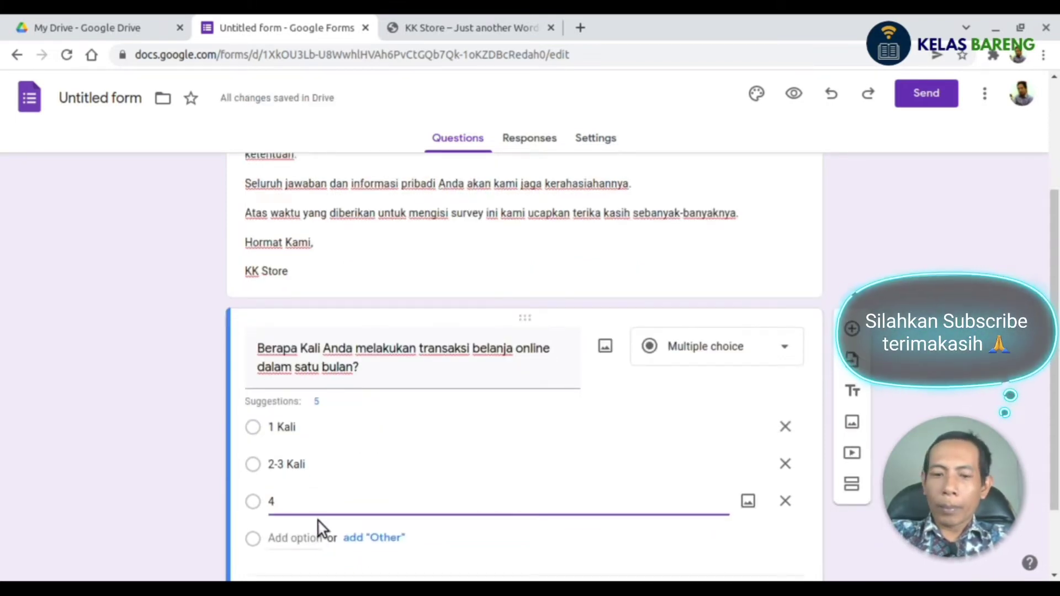
pyautogui.write('-5 Ka')
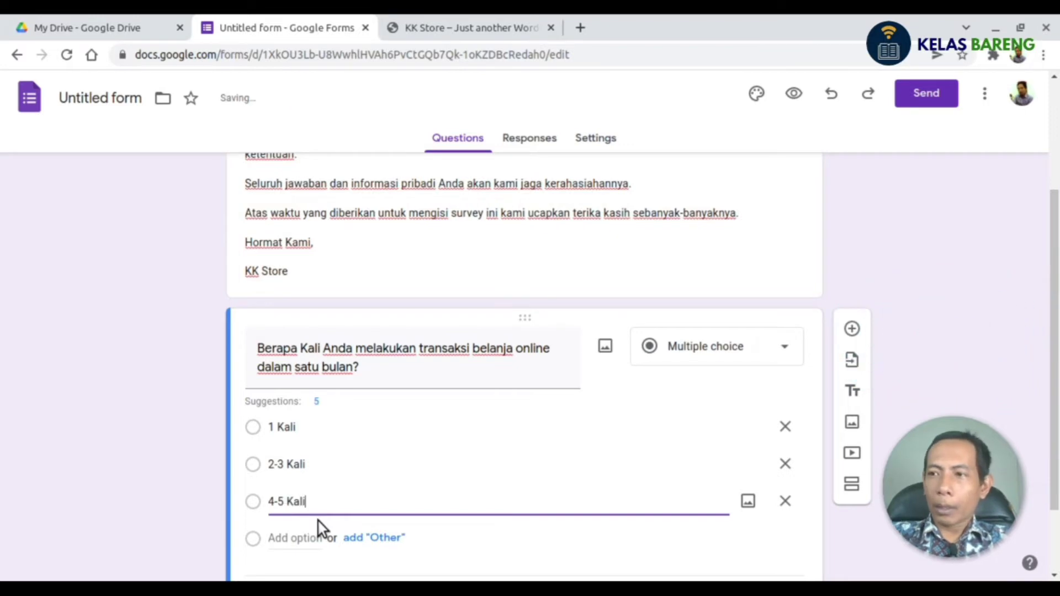
pyautogui.write('li')
pyautogui.click(320, 497)
pyautogui.write('Lebih dari 5 Kali')
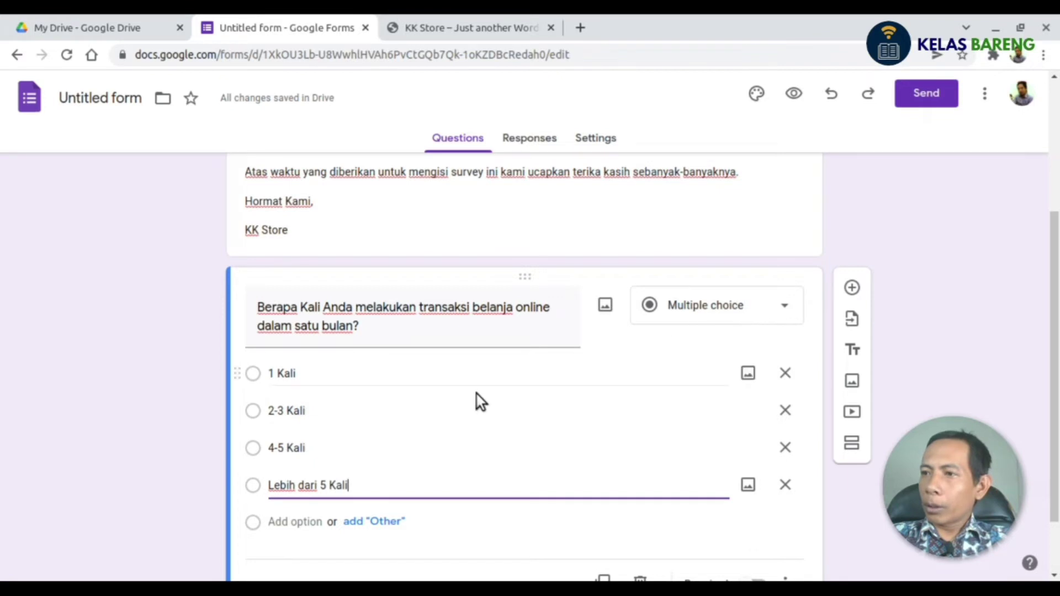
pyautogui.scroll(-2, 757, 509)
pyautogui.click(753, 506)
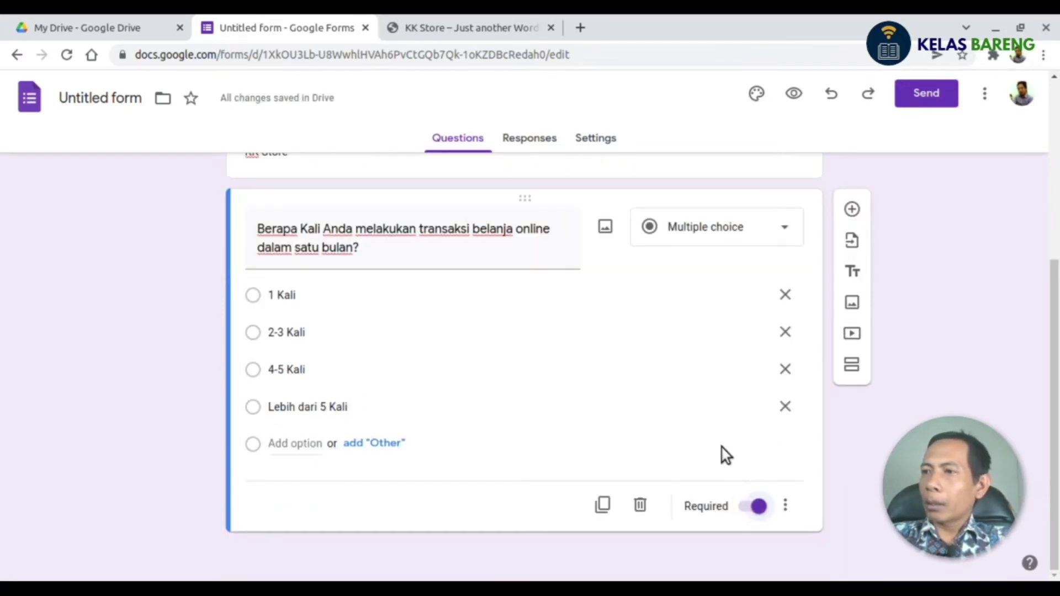
# - Add a second question of type Checkboxes with the text "Situs e-commerce apa saja yang biasa Anda Kunjungi"
pyautogui.click(852, 208)
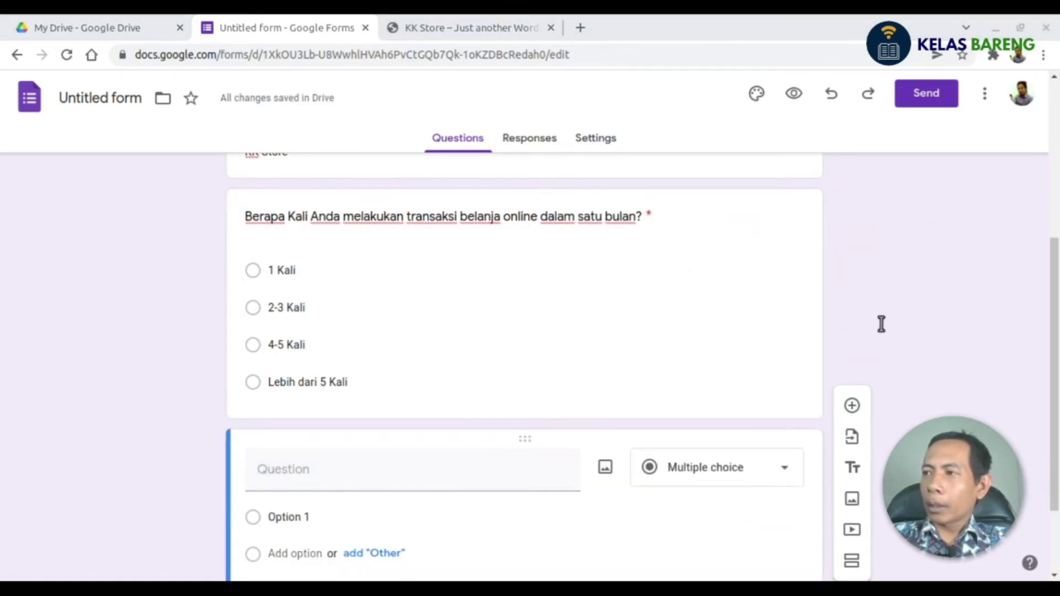
pyautogui.click(382, 484)
pyautogui.write('Situs e-commerce apa saja yang biasa Anda Kunjungi')
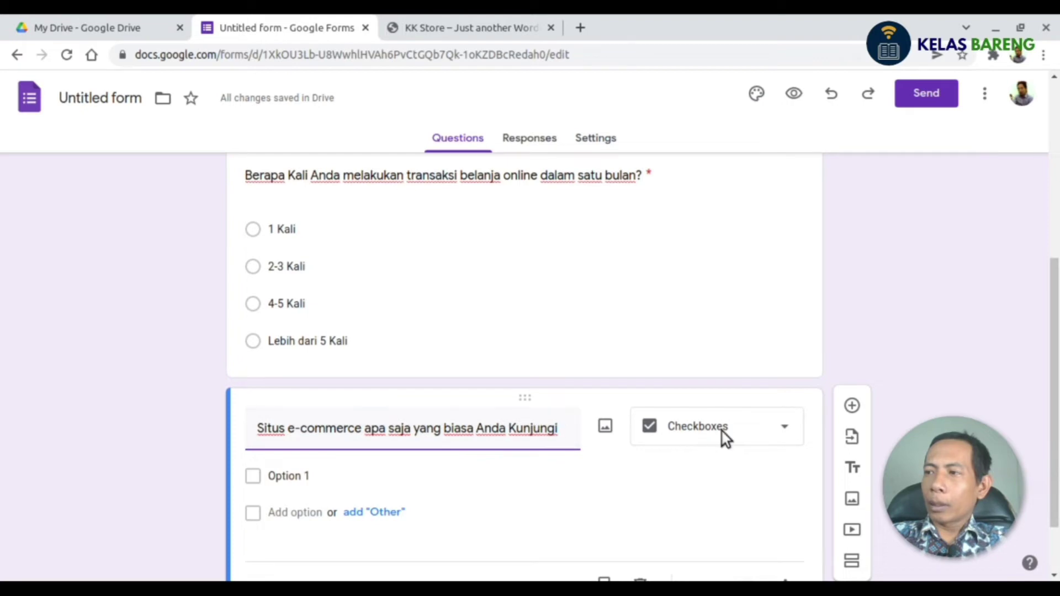
# - Enter "Lazada", "Tokopedia" and "Shopee" as checkbox options of the e-commerce question
pyautogui.click(350, 434)
pyautogui.write('Laa')
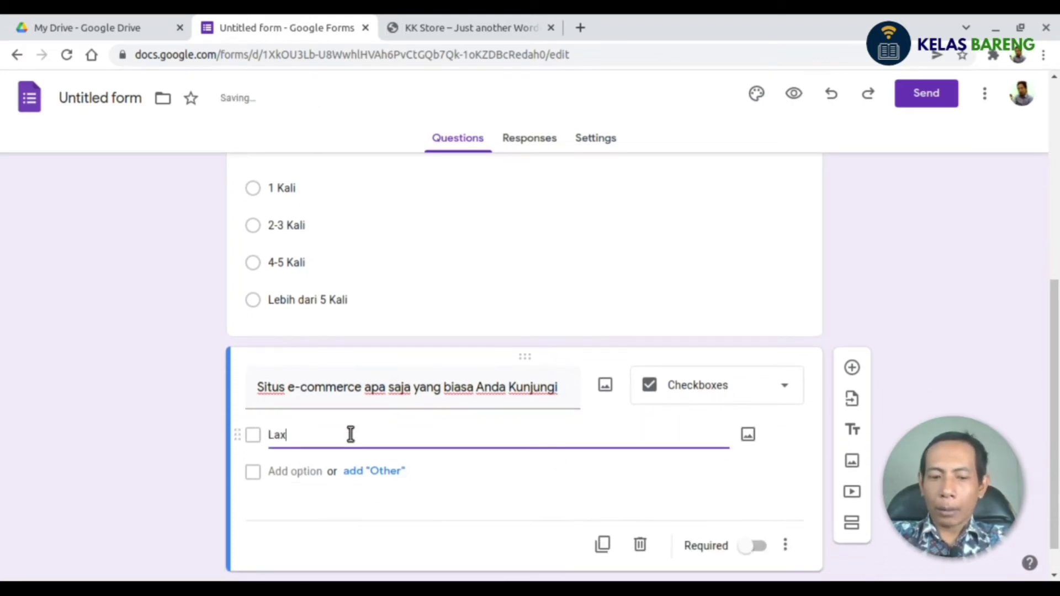
pyautogui.click(307, 472)
pyautogui.write('Tokopedia')
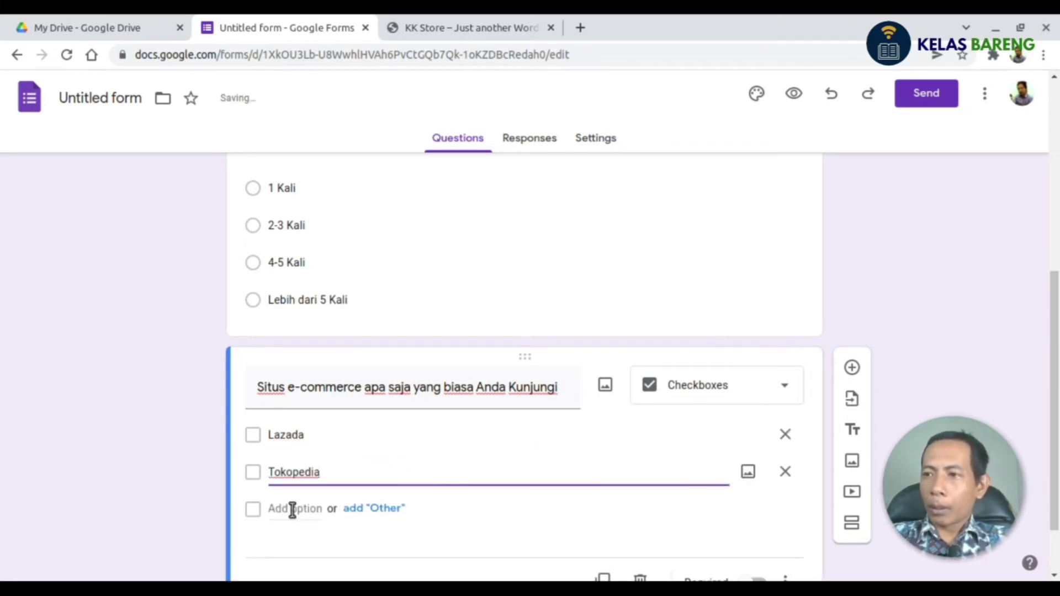
pyautogui.click(291, 508)
pyautogui.write('Shopee')
# - Add "Bukalapak", "Blibli" and an "Other" choice to the e-commerce question, and make the question required
pyautogui.scroll(-2, 331, 464)
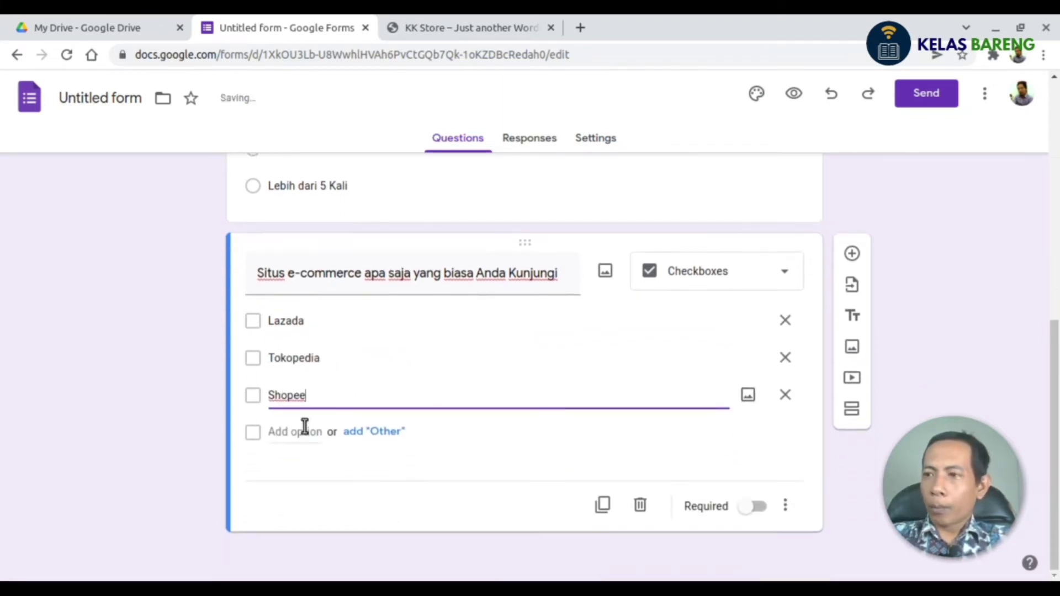
pyautogui.click(305, 427)
pyautogui.write('Bukalapak')
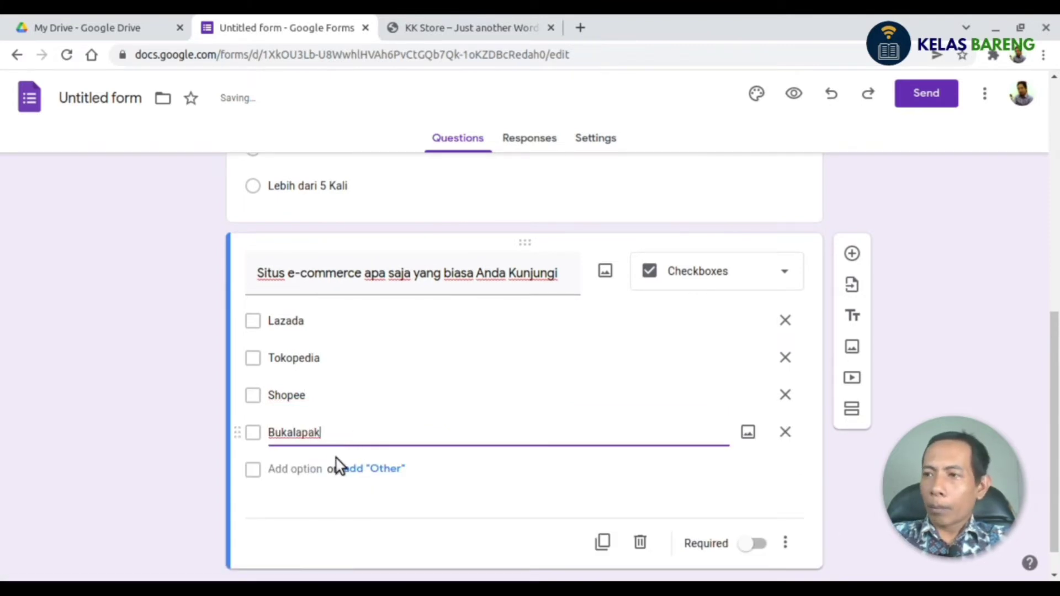
pyautogui.click(331, 469)
pyautogui.write('Blibli')
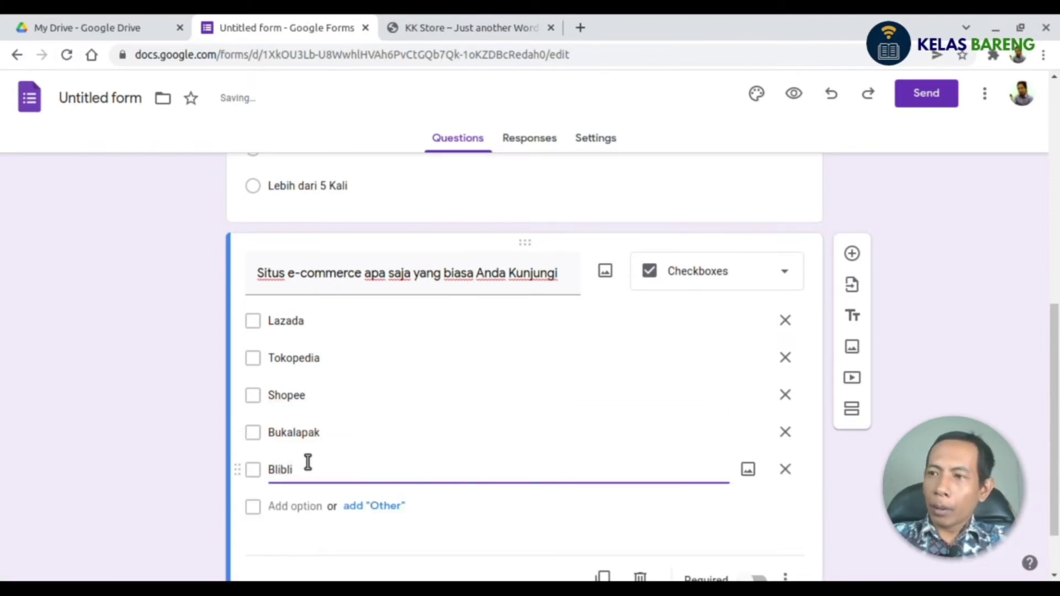
pyautogui.scroll(-1, 326, 515)
pyautogui.hotkey('ctrl', 'a')
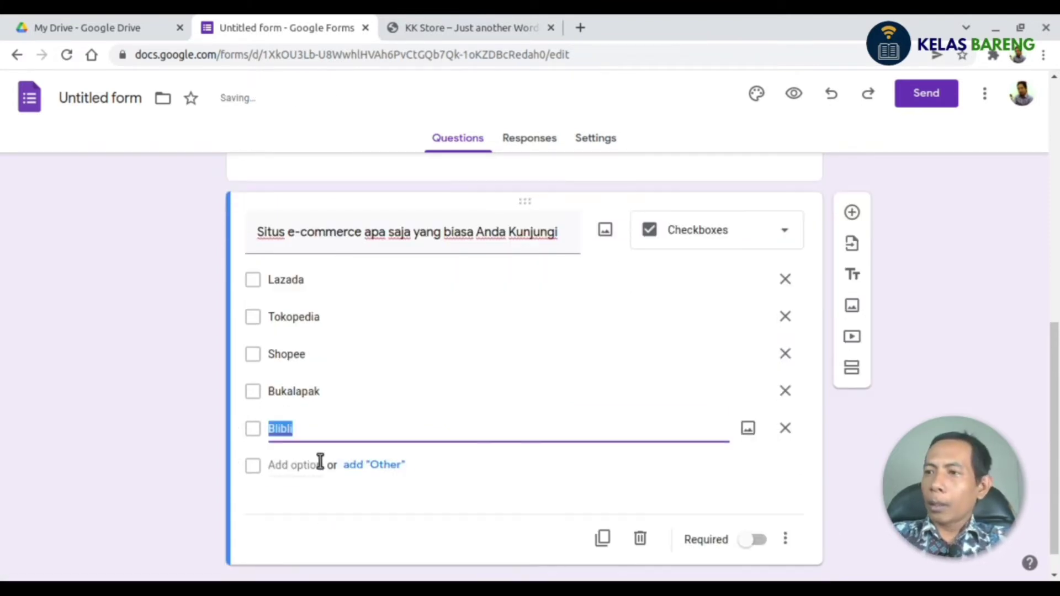
pyautogui.click(383, 468)
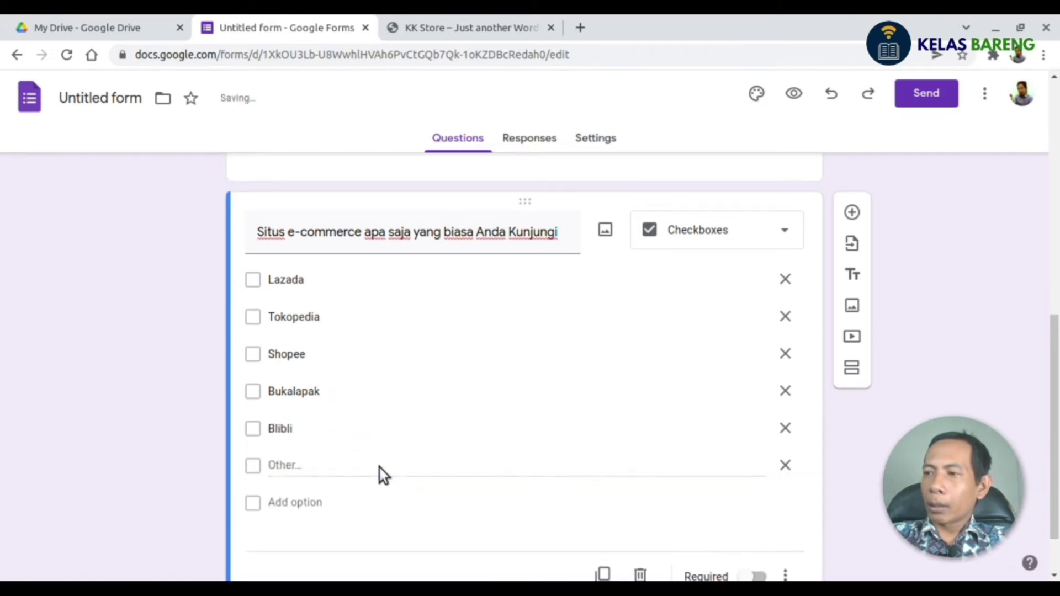
pyautogui.scroll(-2, 386, 465)
pyautogui.click(754, 507)
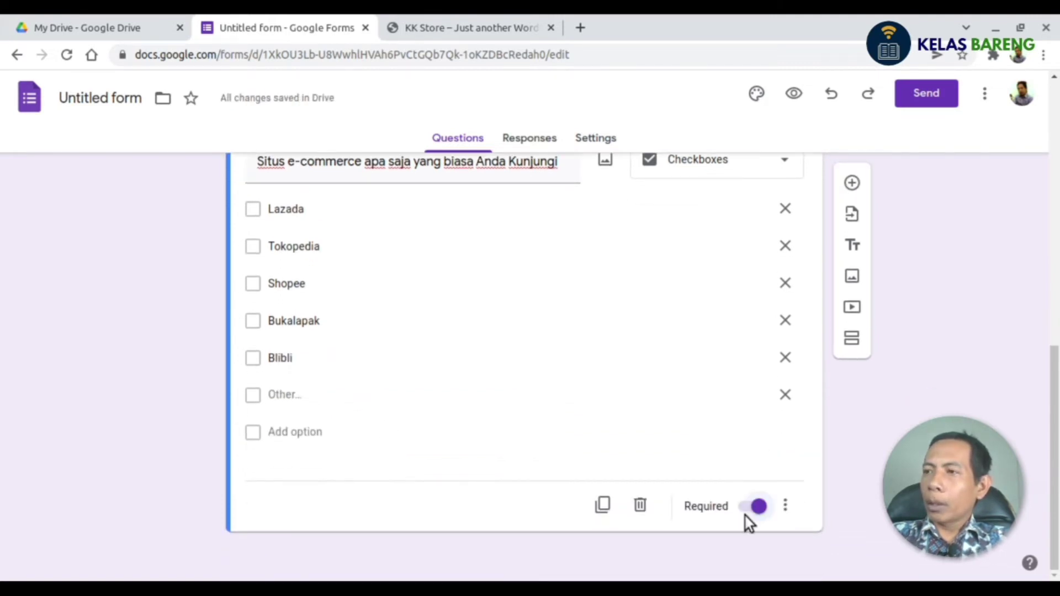
# - Add a third question, "Kelebihan situs toko online kami", and set its type to Multiple choice grid
pyautogui.click(852, 183)
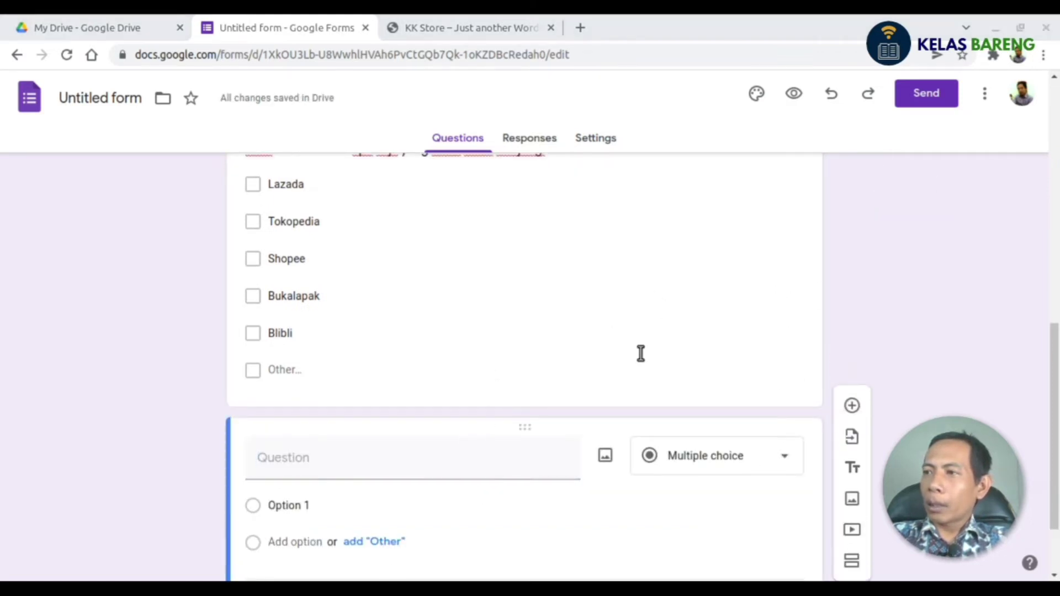
pyautogui.click(429, 473)
pyautogui.write('Kelebihan situs toko online kami')
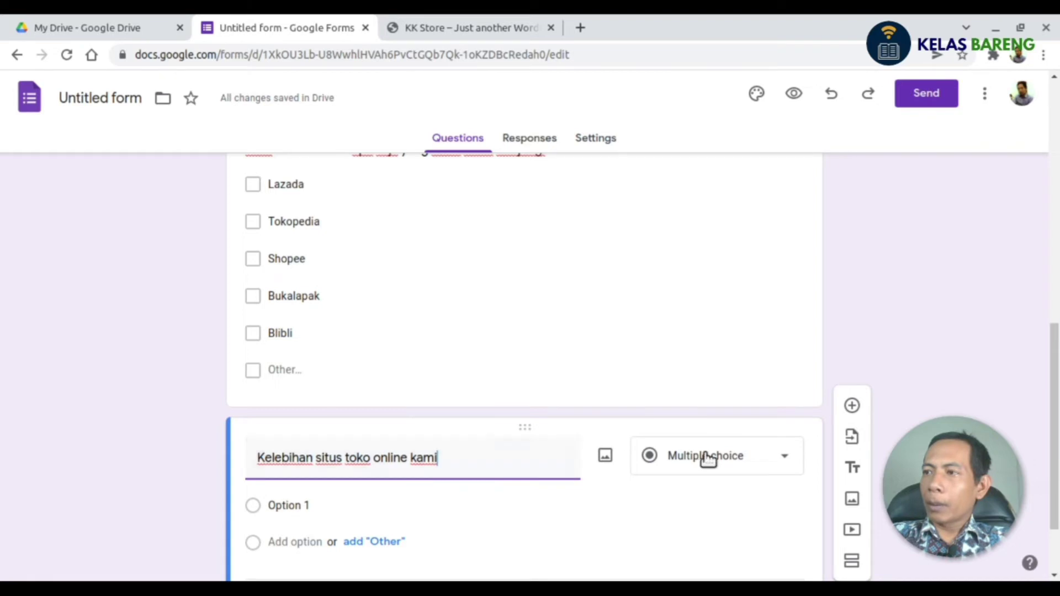
pyautogui.click(773, 457)
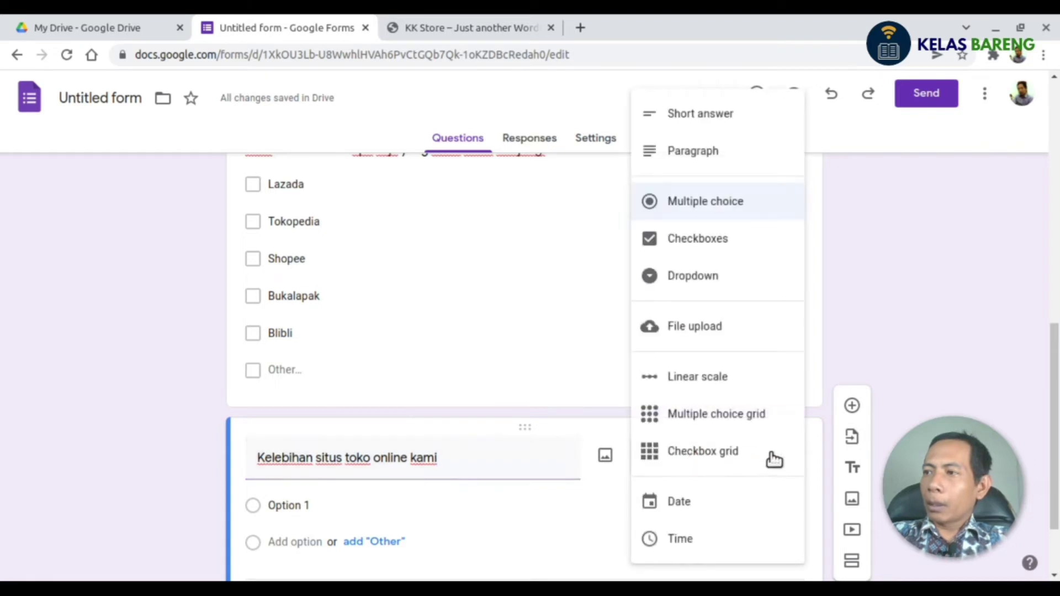
pyautogui.click(694, 417)
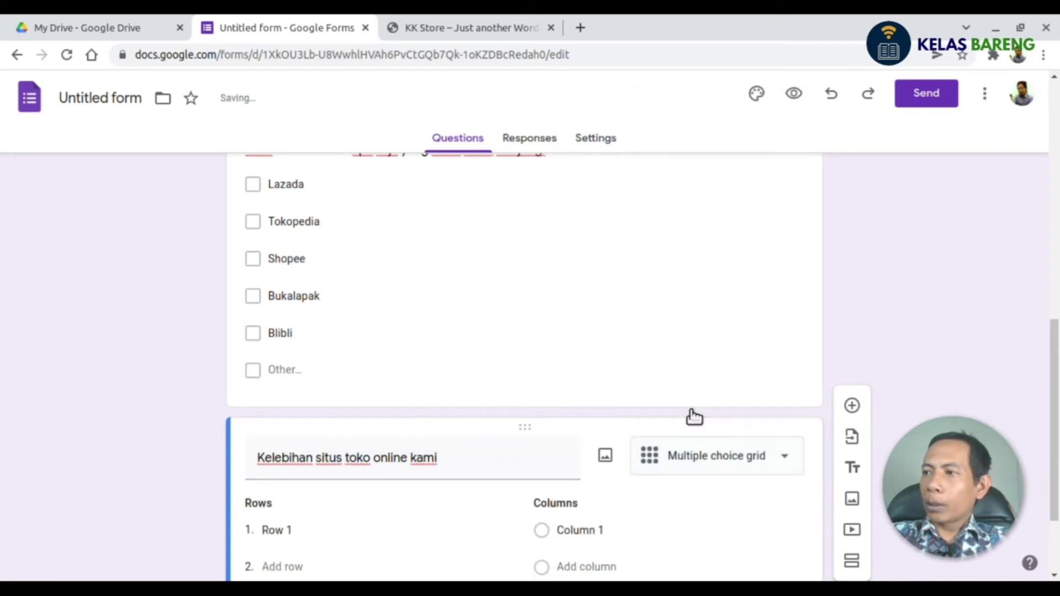
pyautogui.click(293, 447)
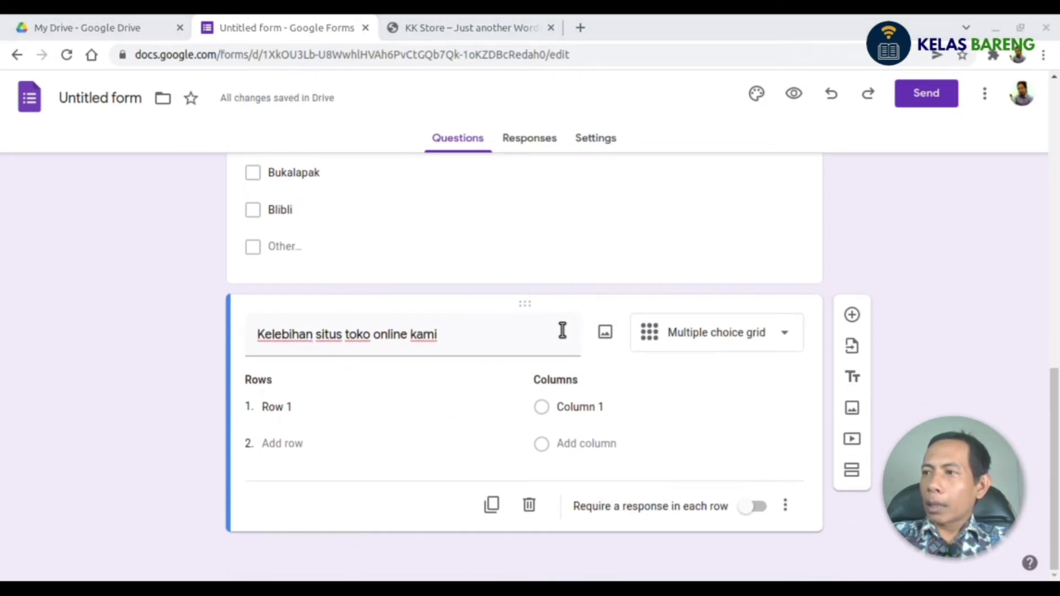
# - Enter "Menawarkan banyak produk", "Sangat mudah diakses di berbagai perangkat" and "Banyak promo dan diskon yang diberikan" as the grid's first three rows
pyautogui.hotkey('alt', 'Tab')
pyautogui.write('menawarkan banyak produk')
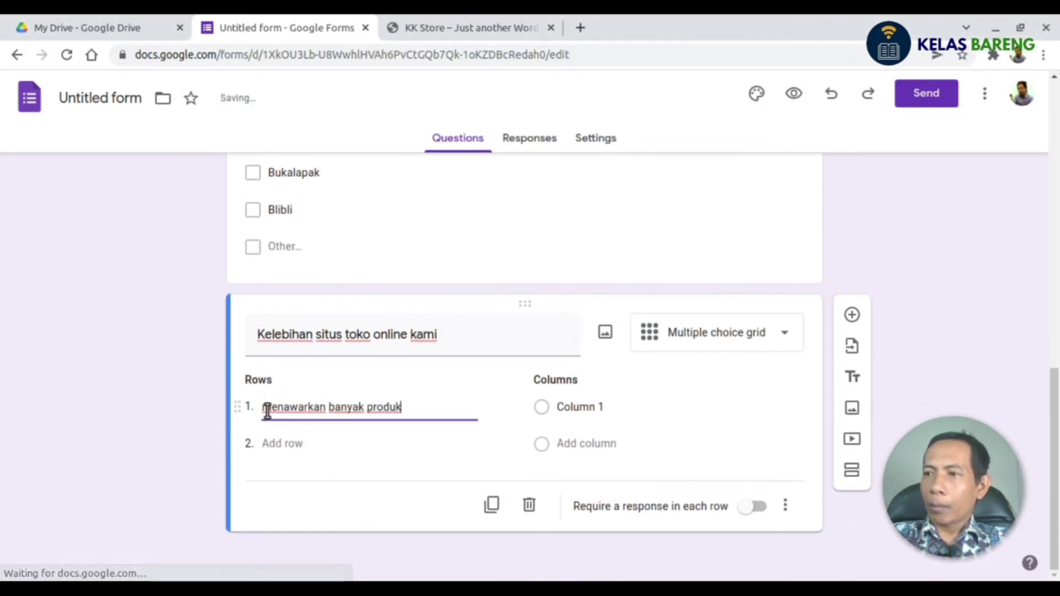
pyautogui.press('Return')
pyautogui.hotkey('ctrl', 'v')
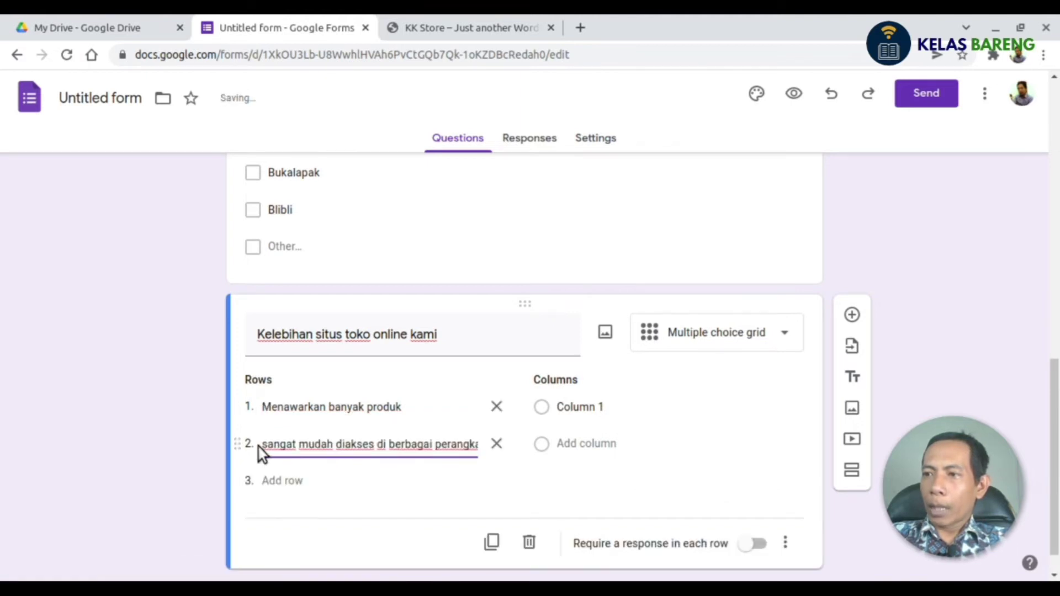
pyautogui.press('Return')
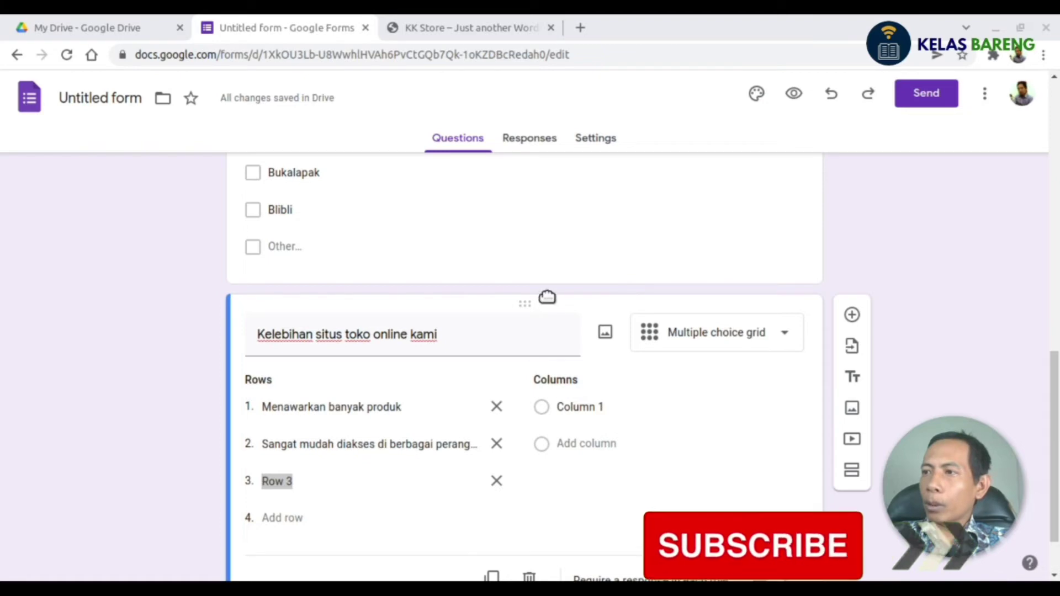
pyautogui.write('Banyak promo dan diskon yang diberikan')
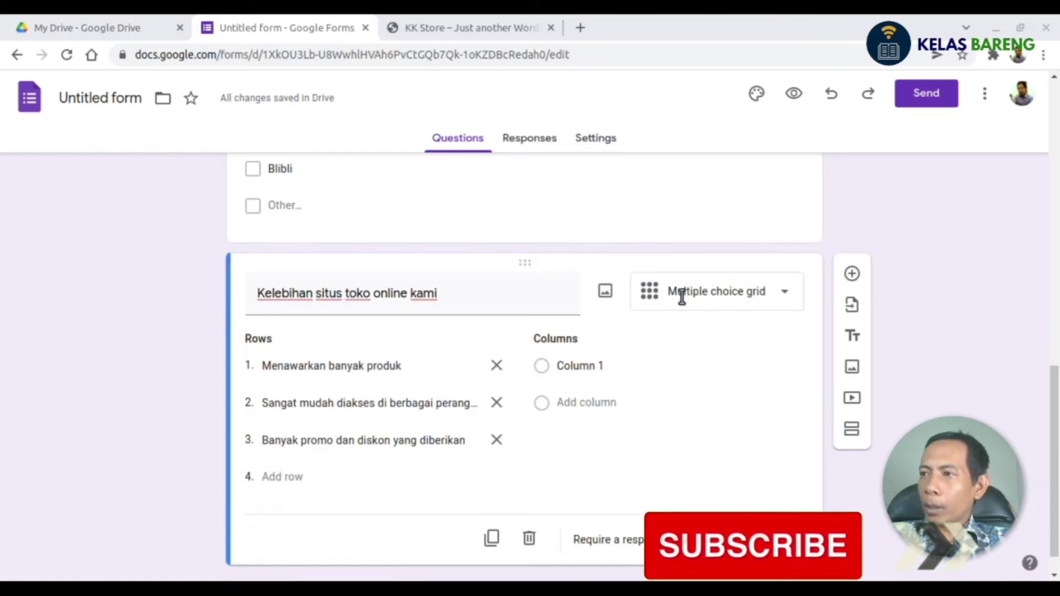
# - Add "Pengiriman cepat", "Banyak variasi untuk produk sejenis" and "Harga produk lebih terjangkau" as rows four to six of the grid
pyautogui.click(290, 476)
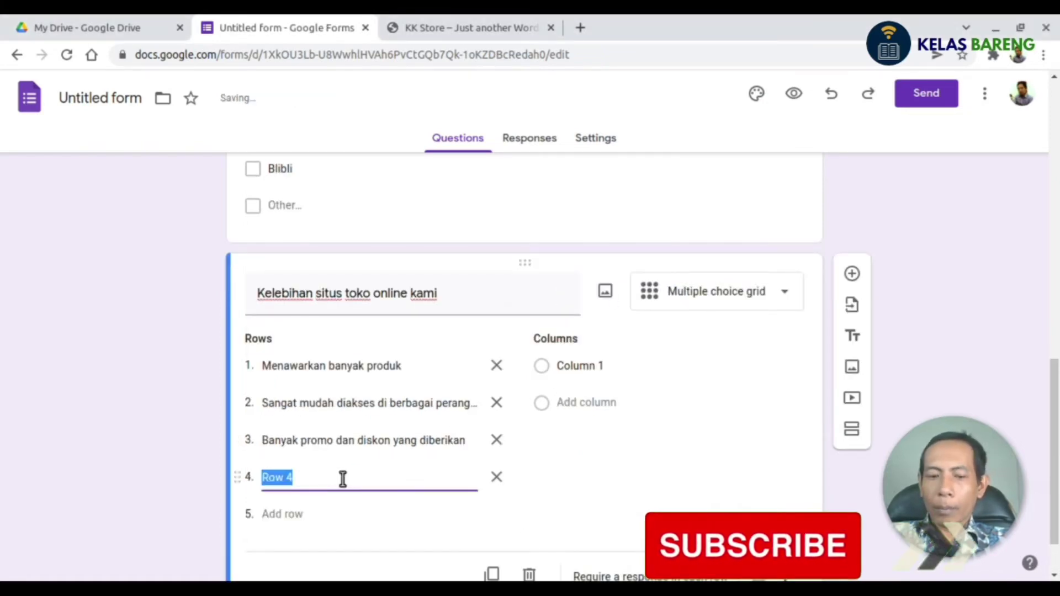
pyautogui.write('Pengiriman cepat Banyak variasi untuk produk sejenis')
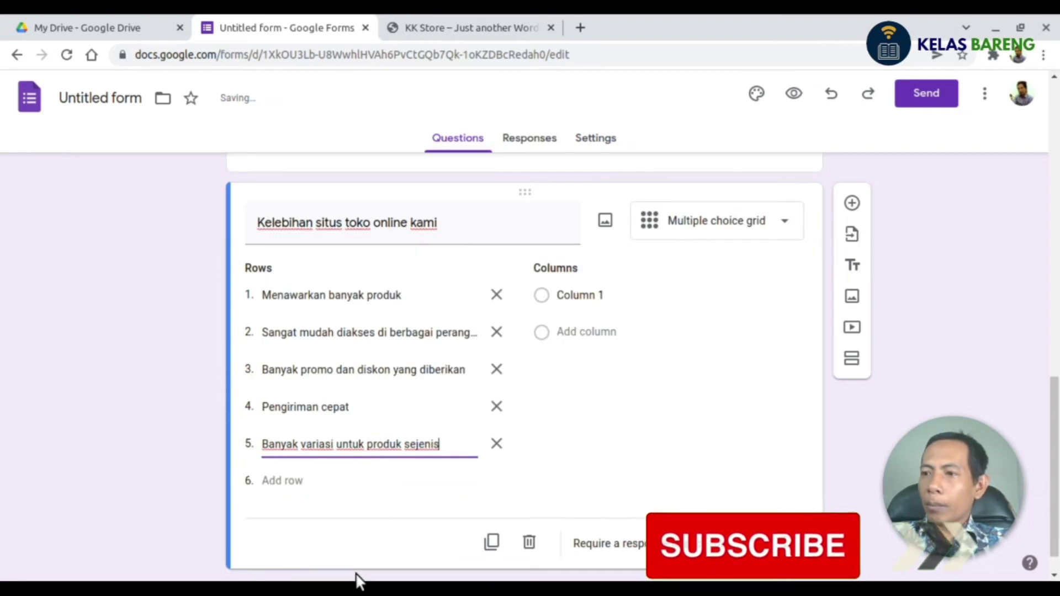
pyautogui.click(278, 481)
pyautogui.write('Harga produk lebih terjangkau')
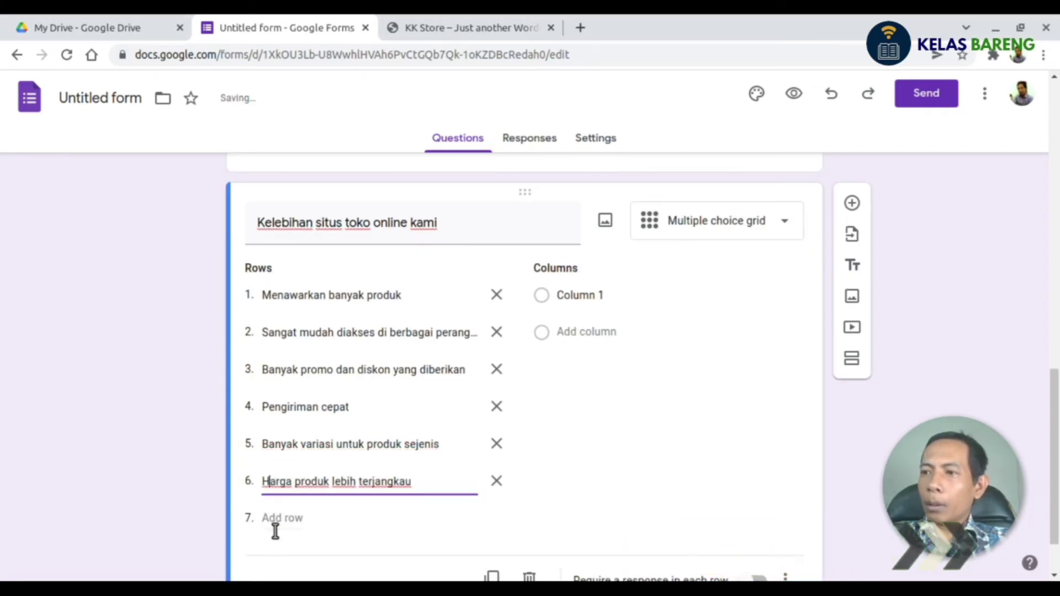
# - Add "Pembayaran dapat dilakukan dengan mudah" as the seventh row of the grid, with a capital P
pyautogui.click(283, 519)
pyautogui.doubleClick(293, 519)
pyautogui.moveTo(295, 519); pyautogui.dragTo(264, 520)
pyautogui.write('pembayaran dapat dilakukan dengan mudah')
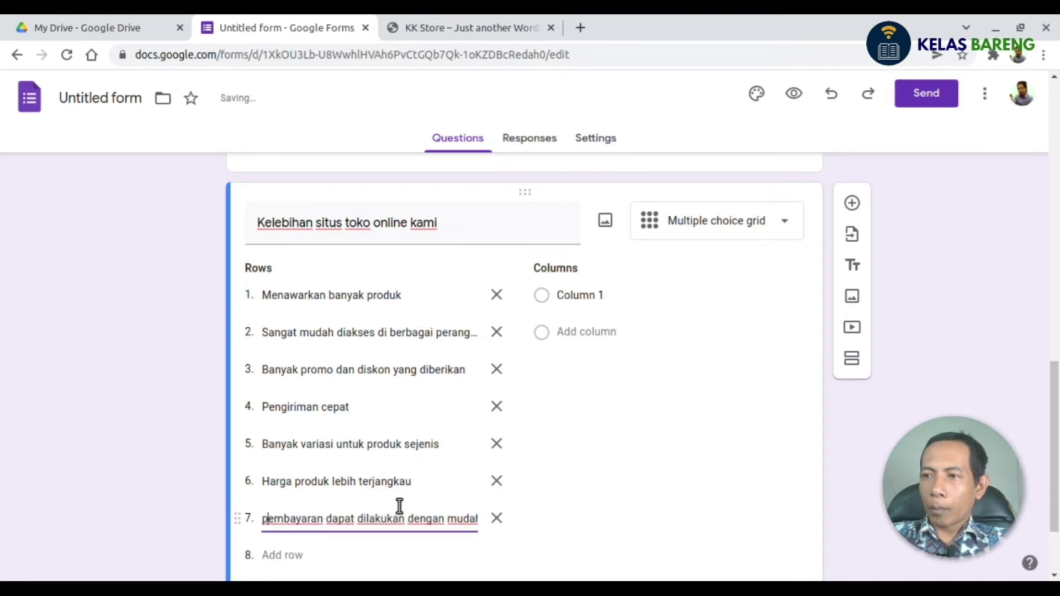
pyautogui.press('BackSpace')
pyautogui.write('P')
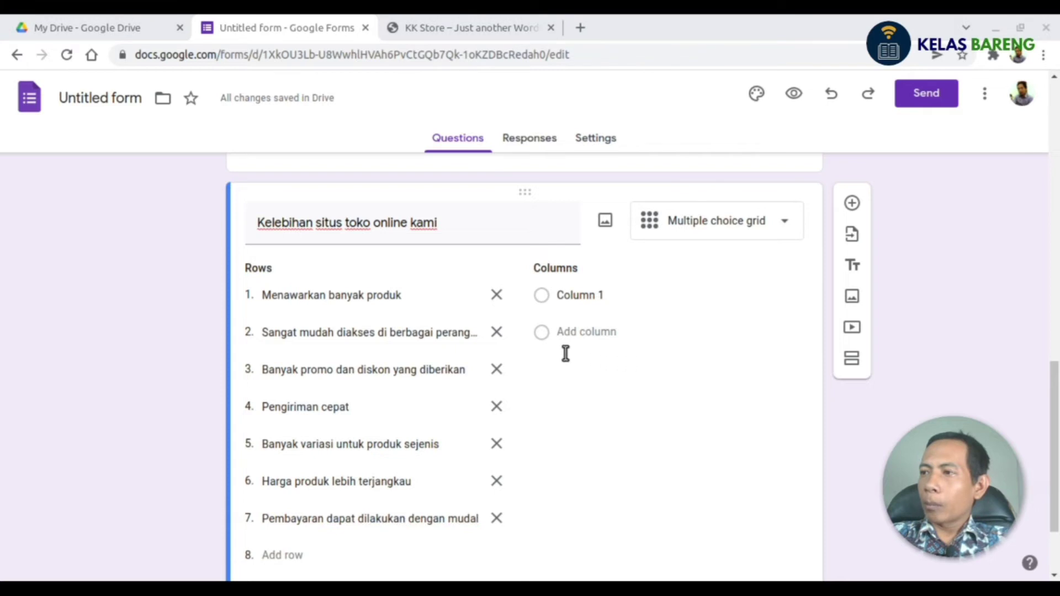
# - Enter "Sangat Tidak Setuju", "Tidak Setuju", "Netral", "Setuju" and "Sangat Setuju" as the five columns of the grid question
pyautogui.click(563, 333)
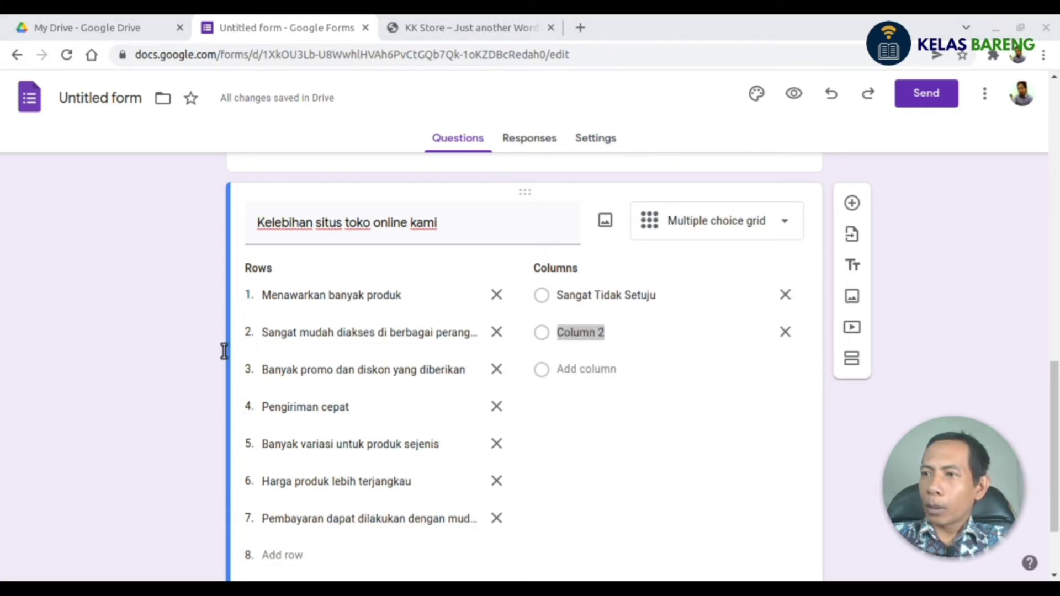
pyautogui.write('Tidak Setuju')
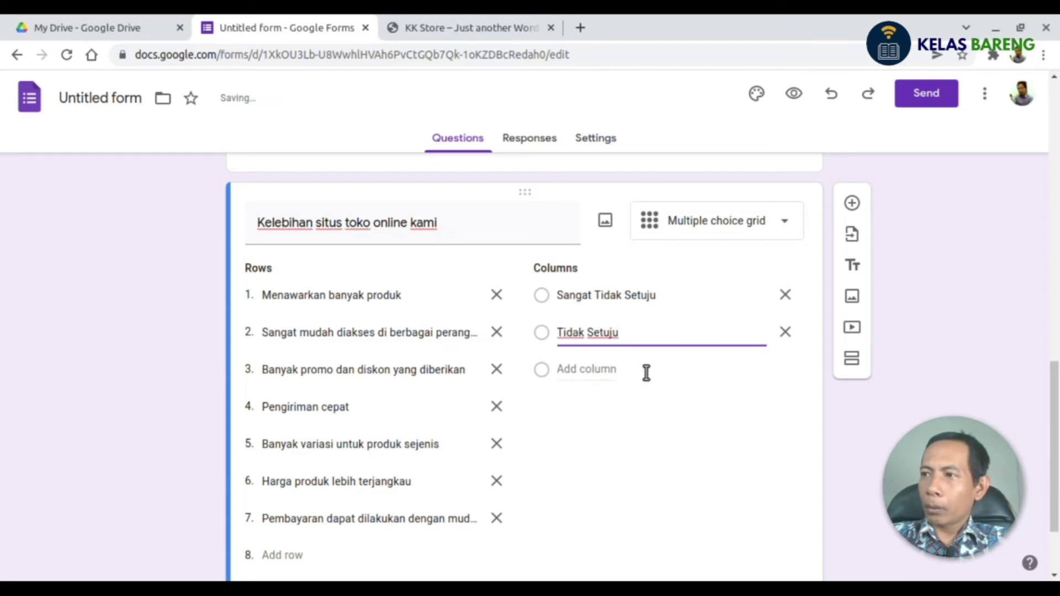
pyautogui.press('Return')
pyautogui.write('Netral')
pyautogui.click(584, 409)
pyautogui.write('Setuju')
pyautogui.click(585, 448)
pyautogui.write('Sangat Setuju')
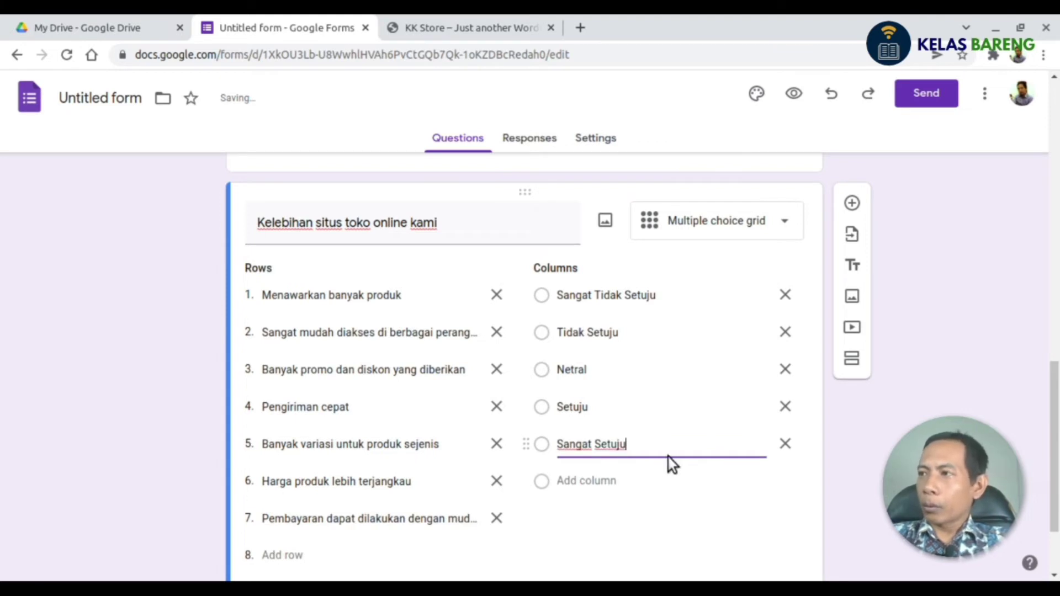
# - Try to require a response in each row of the grid question and check its additional options
pyautogui.scroll(-2, 668, 457)
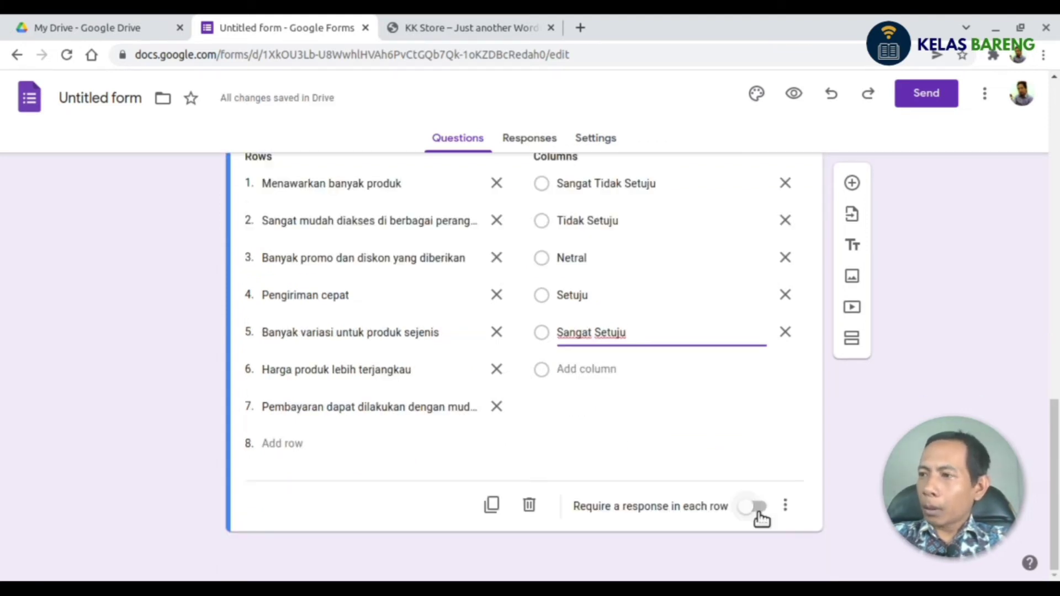
pyautogui.click(765, 507)
pyautogui.click(784, 503)
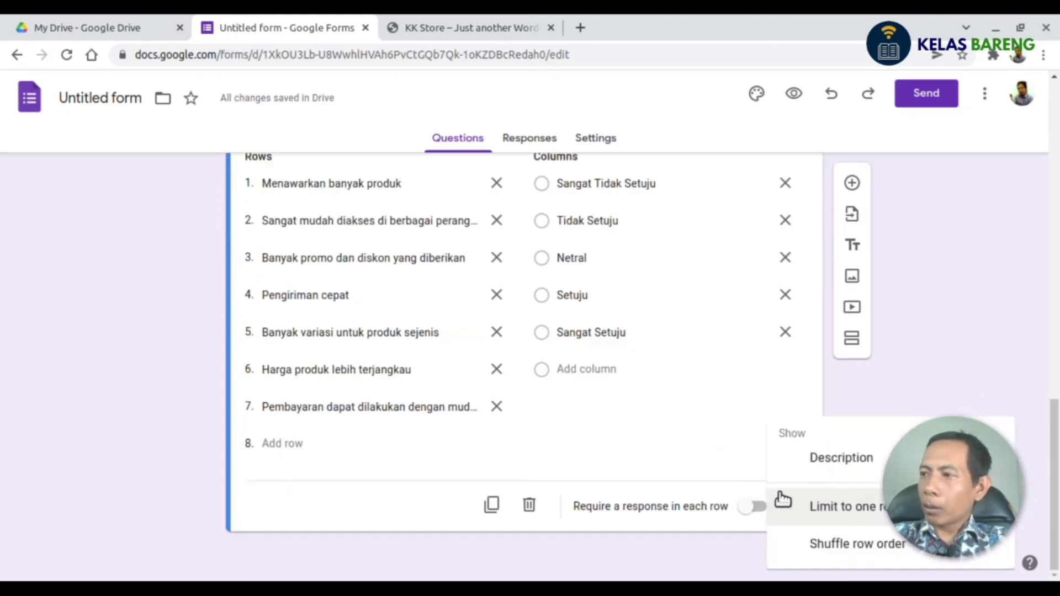
pyautogui.click(782, 500)
# - Enable the progress bar in the presentation settings of the form
pyautogui.scroll(15, 608, 359)
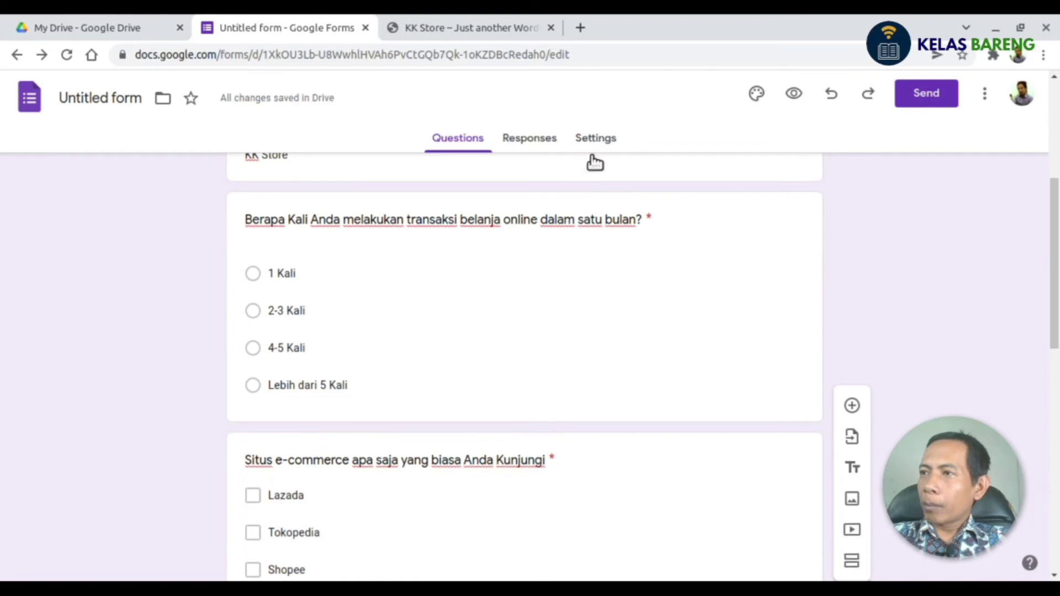
pyautogui.scroll(5, 588, 221)
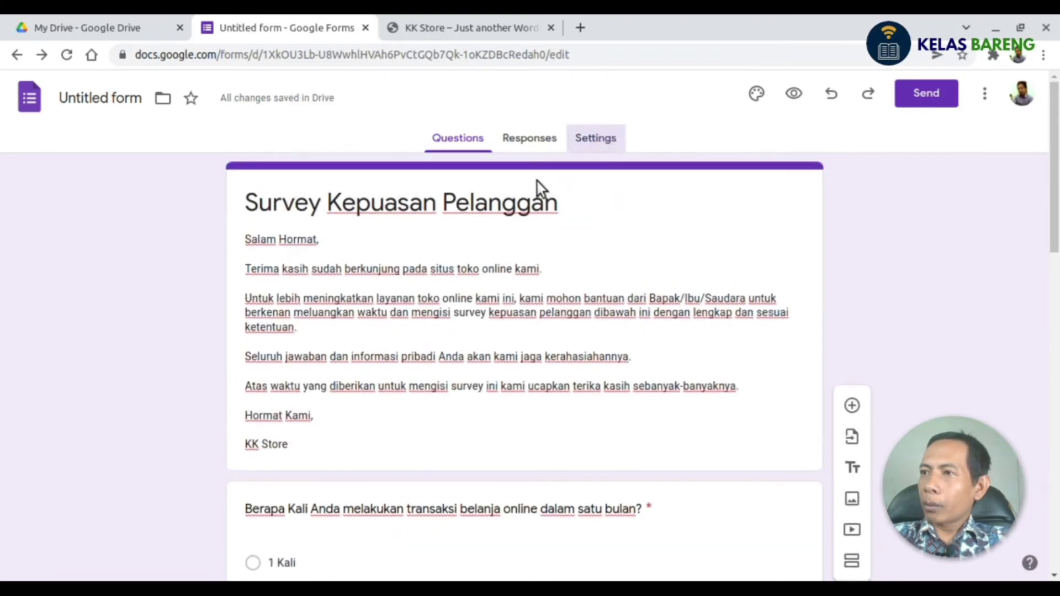
pyautogui.click(595, 138)
pyautogui.click(774, 440)
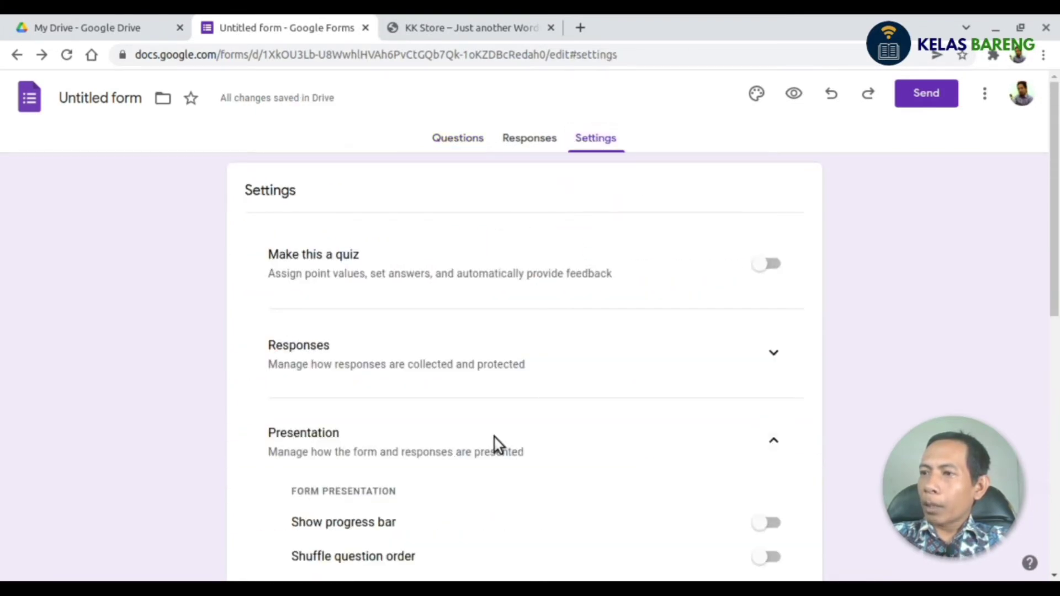
pyautogui.scroll(-4, 500, 445)
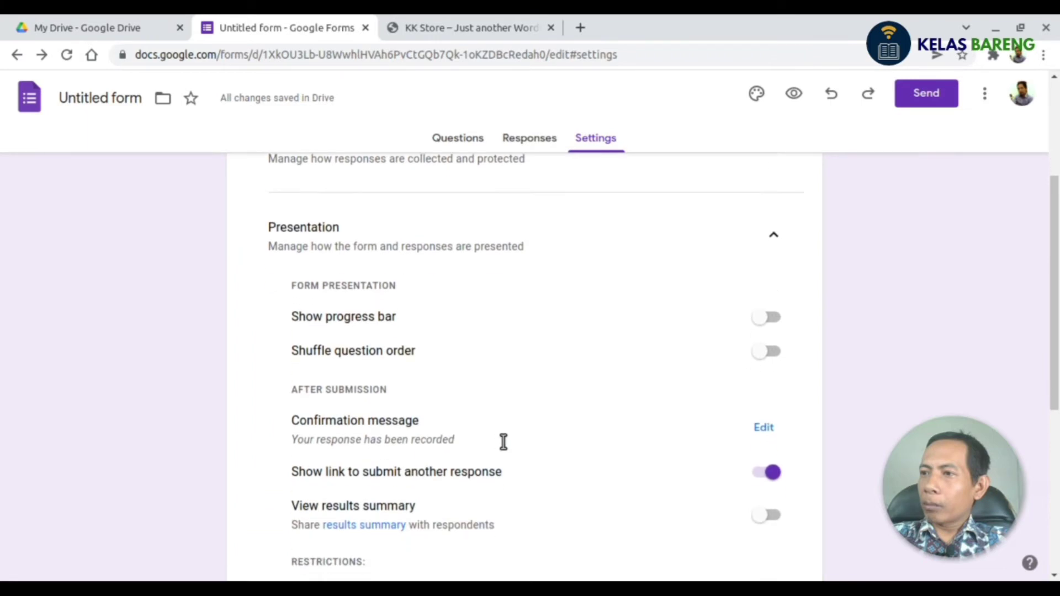
pyautogui.click(779, 318)
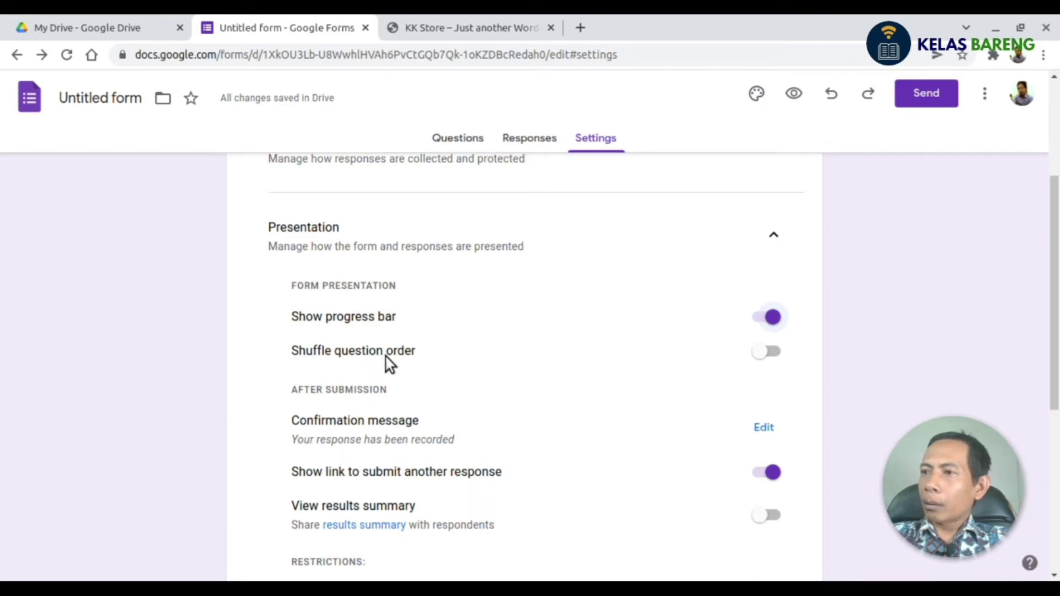
# - Set the confirmation message to "Terima Kasih telah mengisi Survey Kepuasan Pelanggan" and save it
pyautogui.scroll(-3, 685, 407)
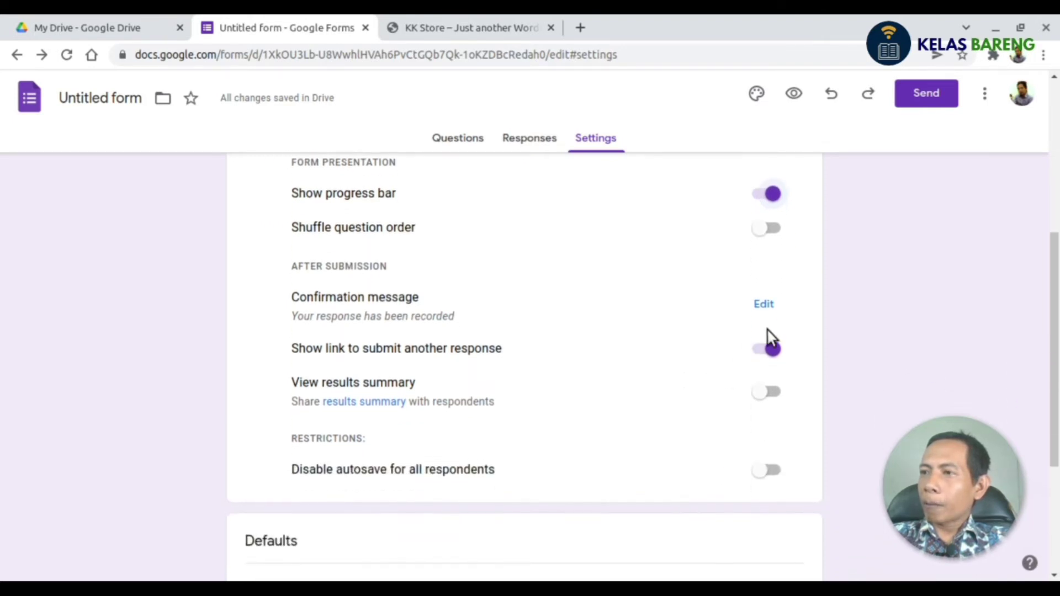
pyautogui.click(765, 306)
pyautogui.click(371, 304)
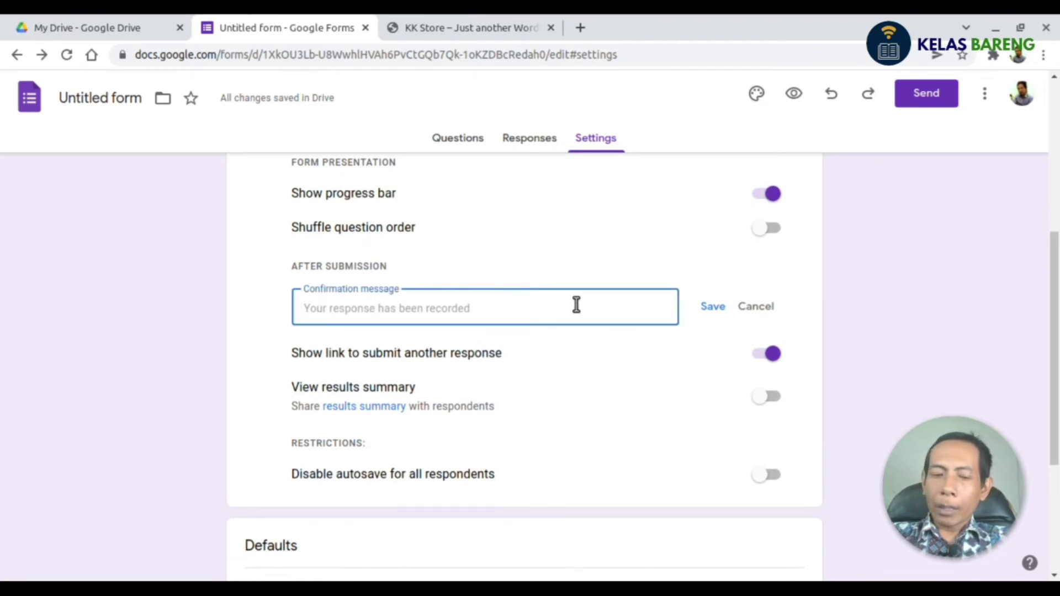
pyautogui.write('Terima Kasih tel')
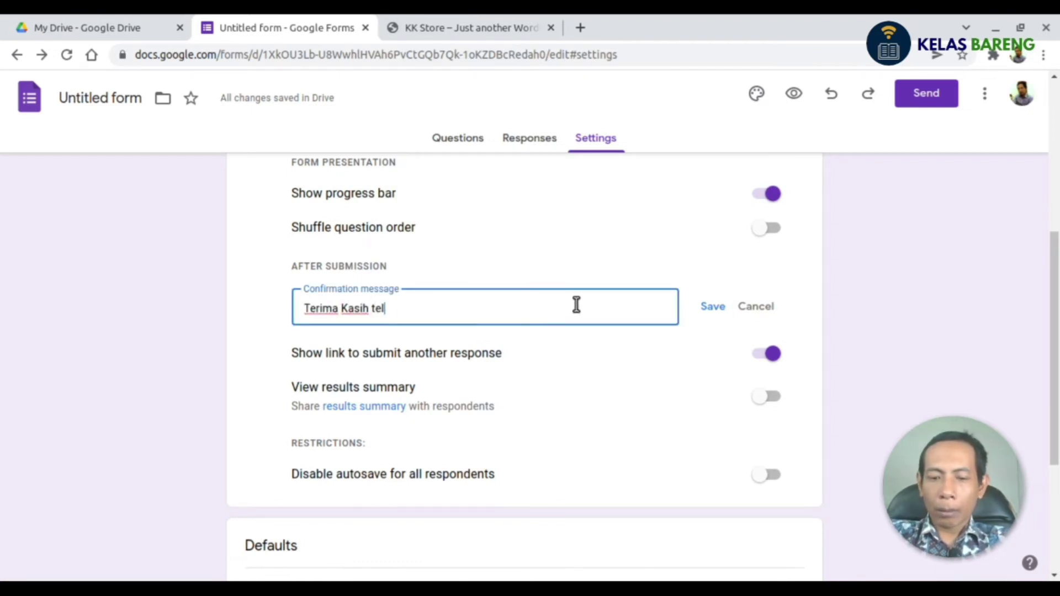
pyautogui.write('ah mengisi Survey Kepuasa')
pyautogui.press('BackSpace')
pyautogui.press('BackSpace')
pyautogui.press('BackSpace')
pyautogui.write('uasan Pea')
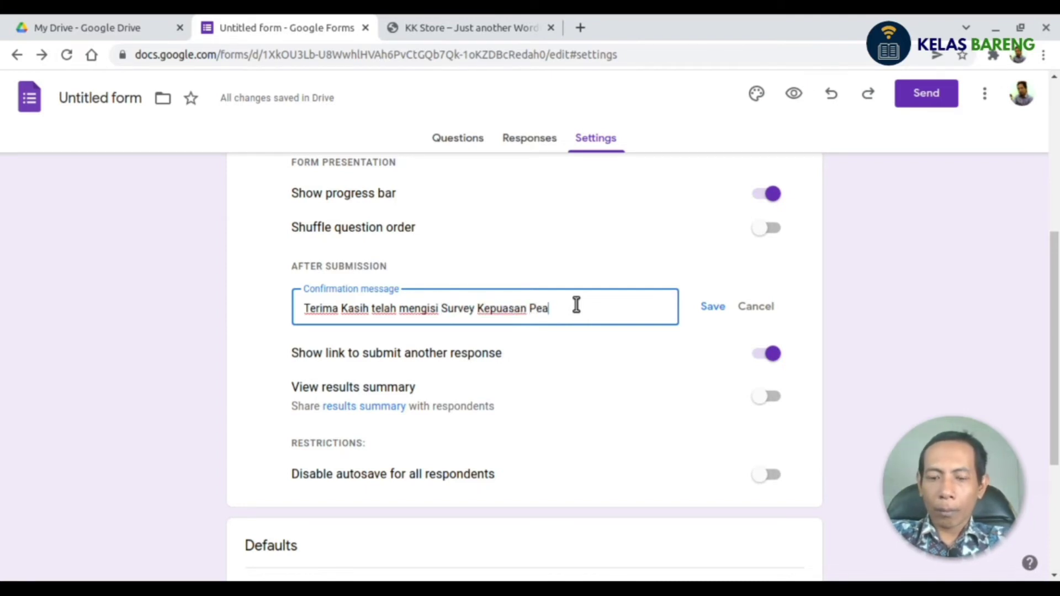
pyautogui.press('BackSpace')
pyautogui.write('langgan')
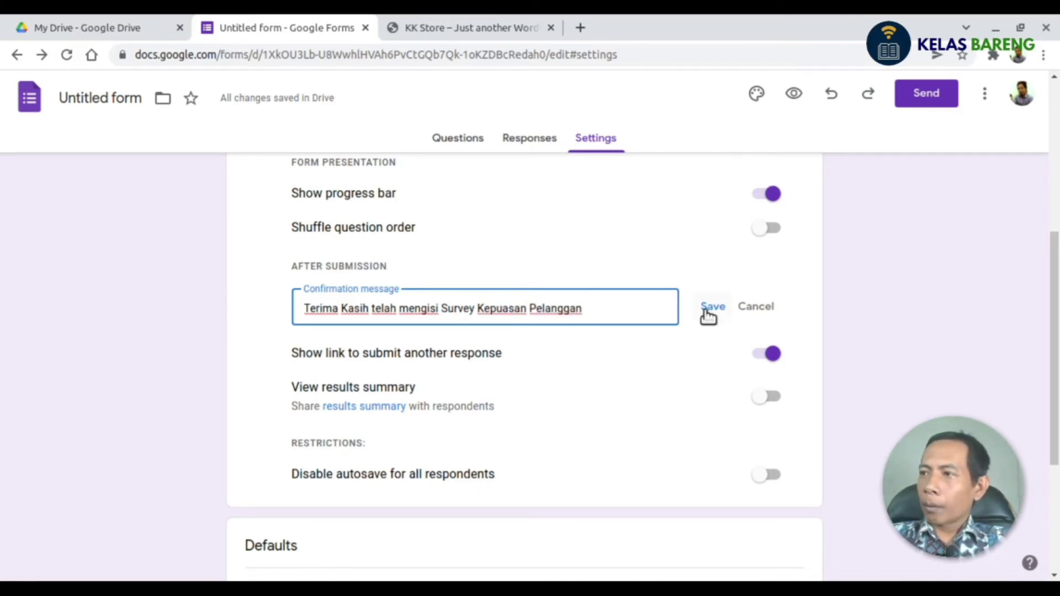
pyautogui.click(713, 309)
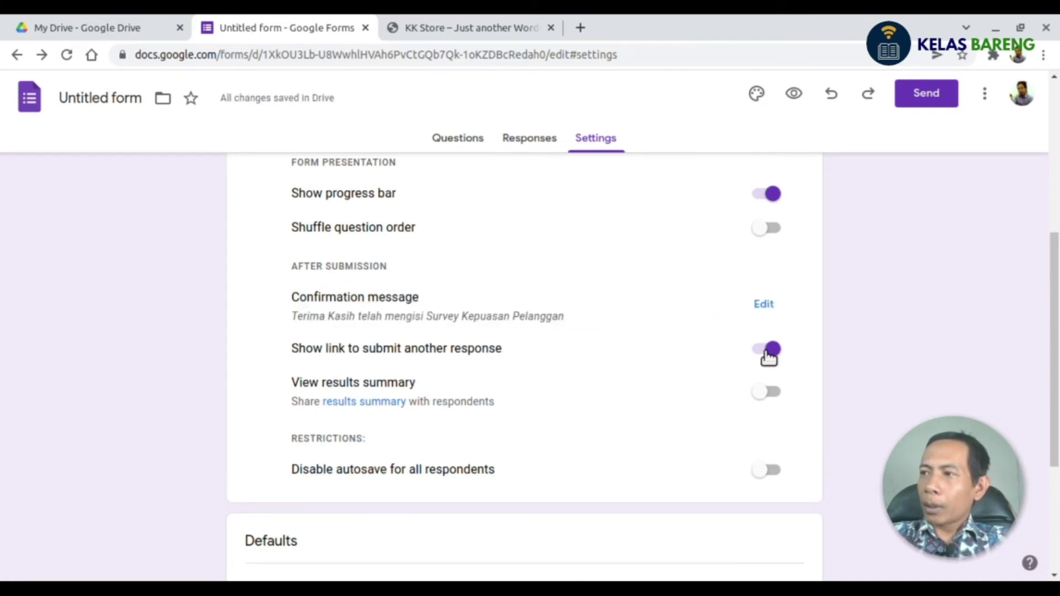
# - Turn off the link to submit another response and look through the remaining form settings
pyautogui.click(773, 349)
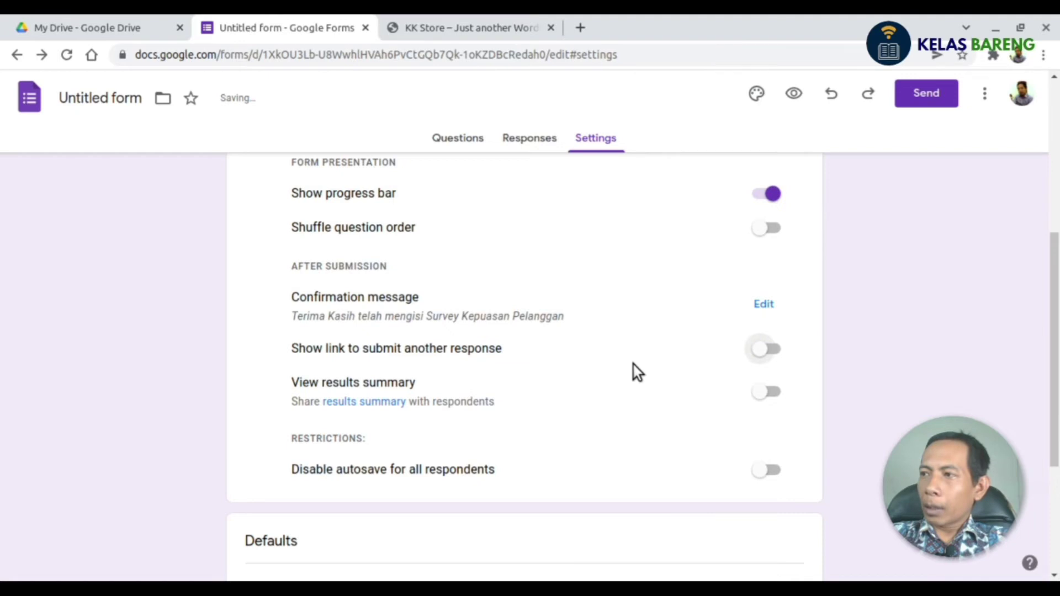
pyautogui.scroll(-1, 608, 379)
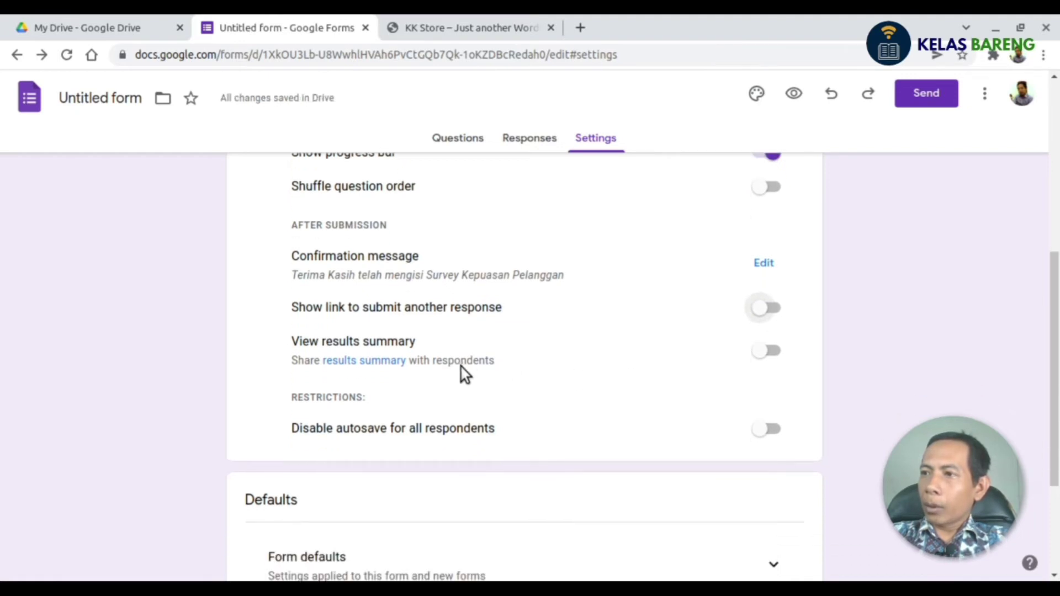
pyautogui.scroll(-4, 704, 387)
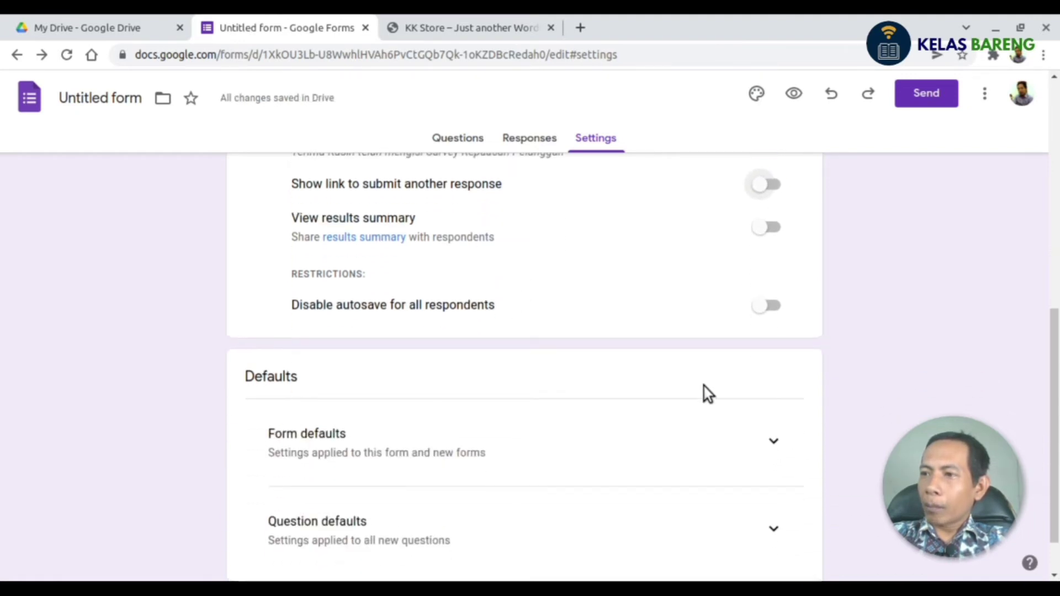
pyautogui.scroll(8, 705, 386)
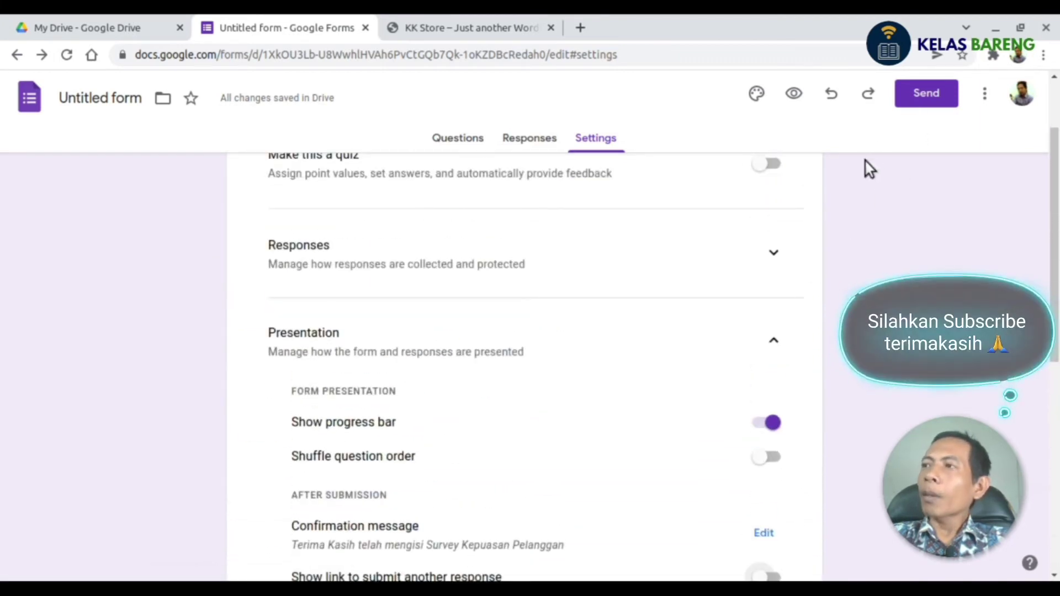
# - Preview the form and check it from the introduction through all questions down to the end
pyautogui.click(793, 96)
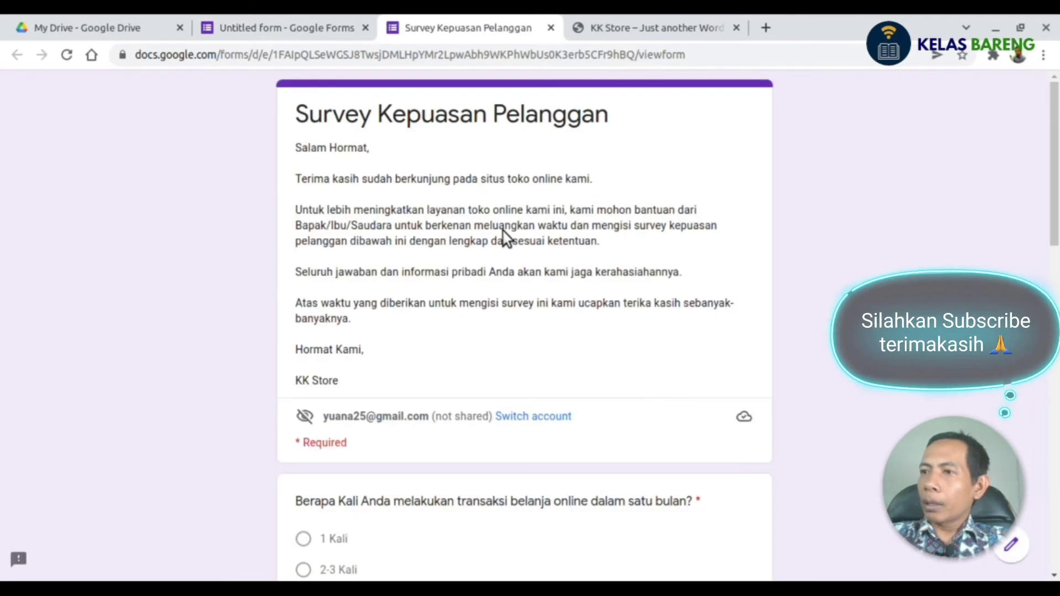
pyautogui.scroll(-5, 480, 237)
pyautogui.scroll(-13, 478, 234)
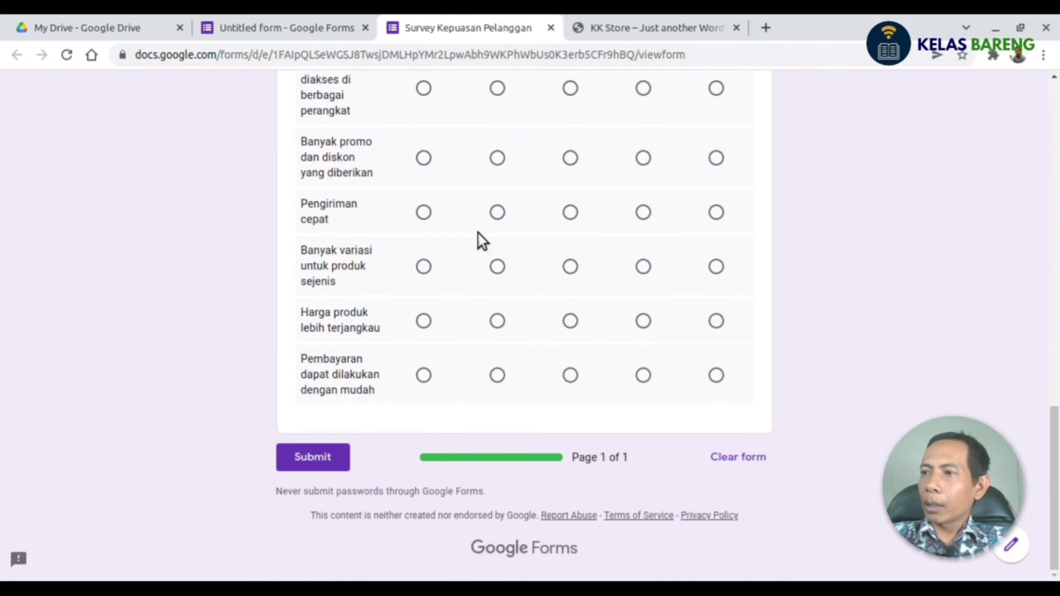
pyautogui.scroll(15, 478, 234)
pyautogui.scroll(2, 478, 231)
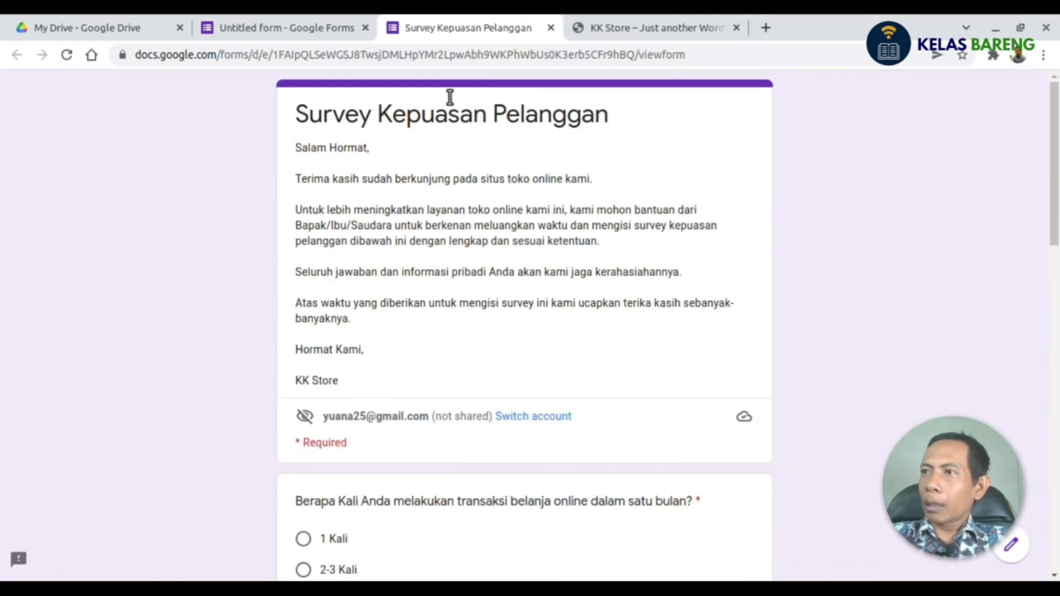
# - Return to the form editor and bring up the survey's embed HTML code in the send options
pyautogui.hotkey('ctrl', 'shift', 'Tab')
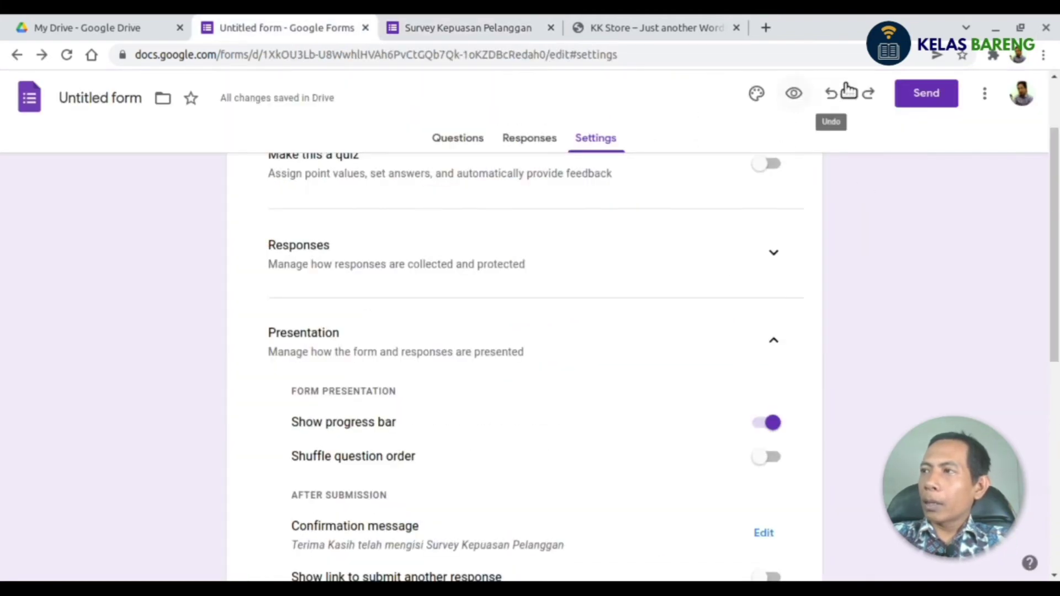
pyautogui.click(928, 94)
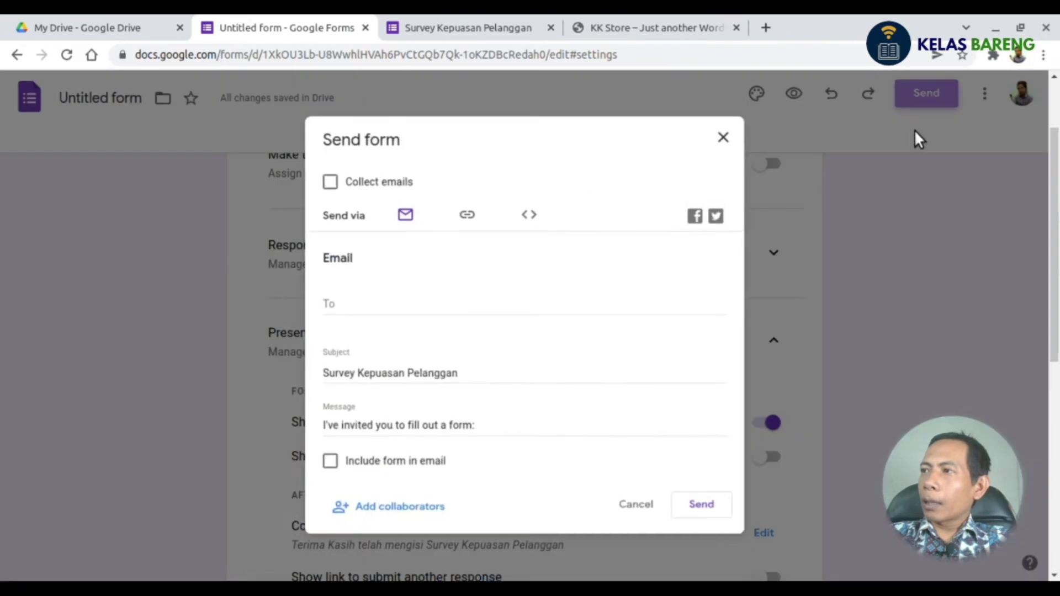
pyautogui.click(530, 213)
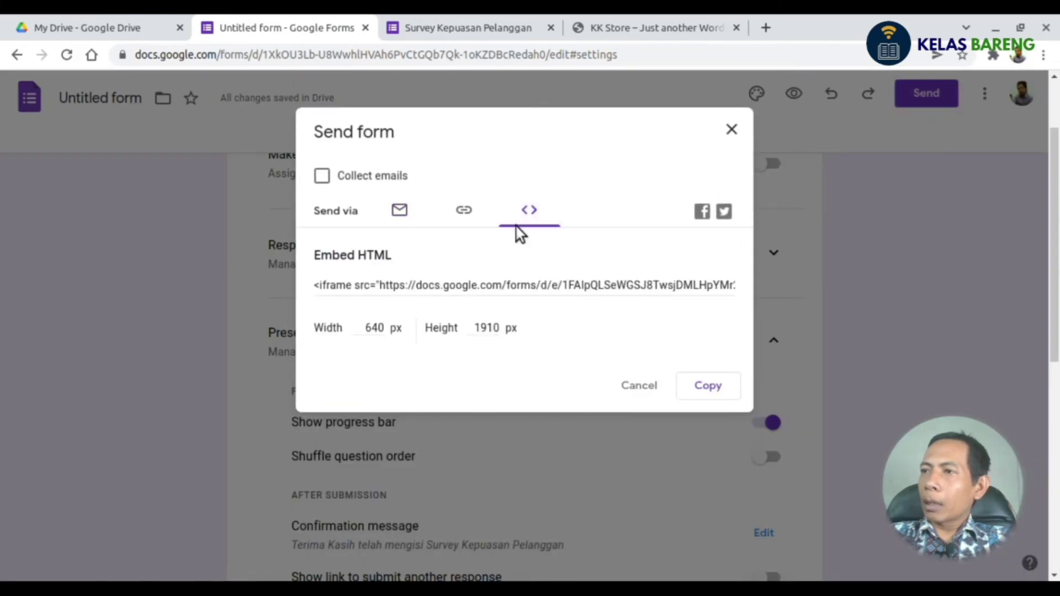
pyautogui.click(486, 280)
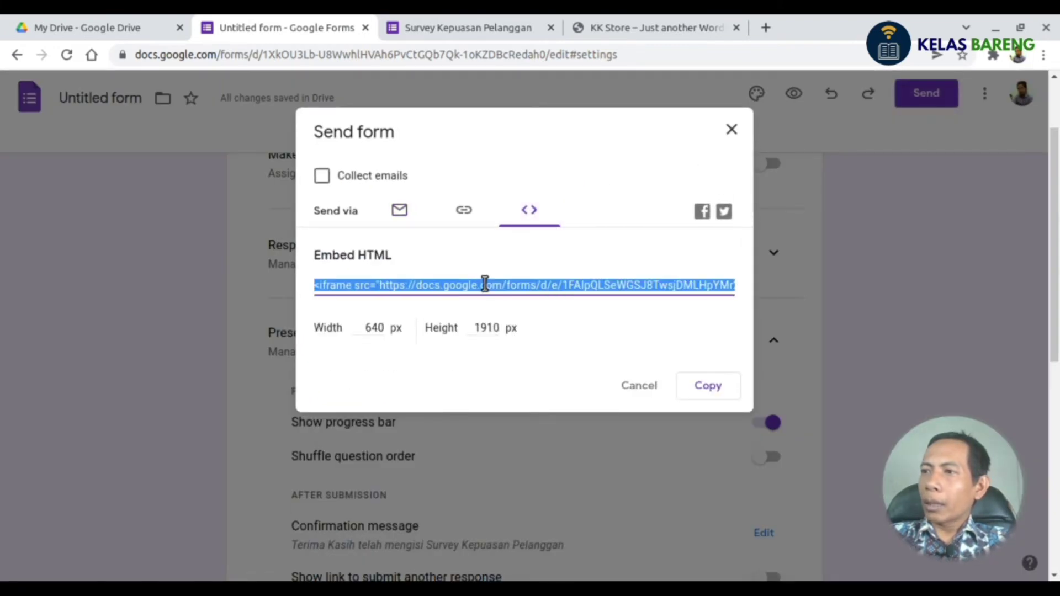
# - Set the embedded form's width to 850 px and height to 2000 px, and copy the embed code
pyautogui.press('Tab')
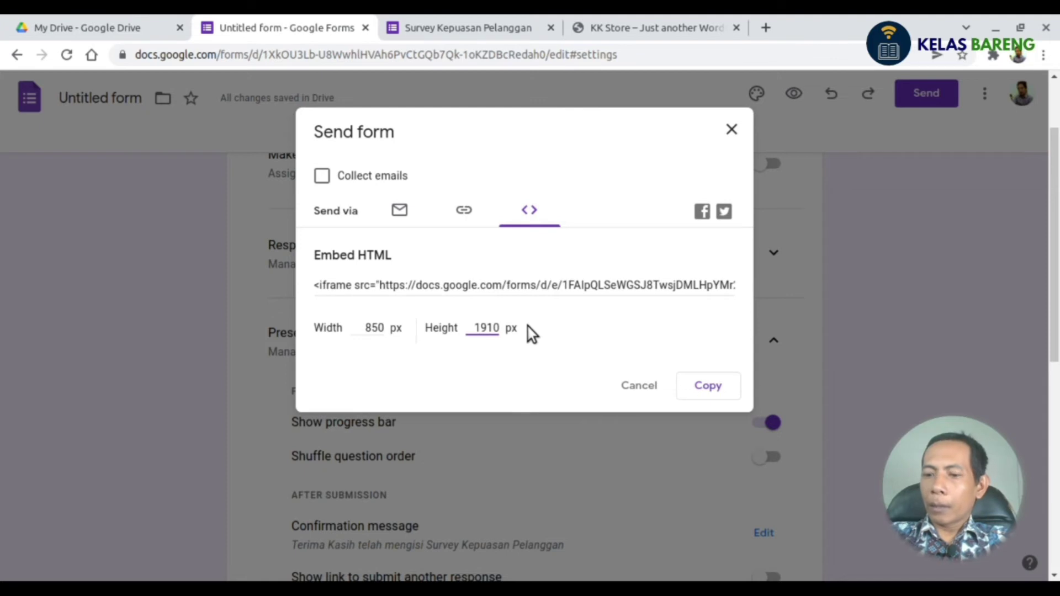
pyautogui.press('BackSpace')
pyautogui.press('Delete')
pyautogui.press('Delete')
pyautogui.press('Delete')
pyautogui.write('2000')
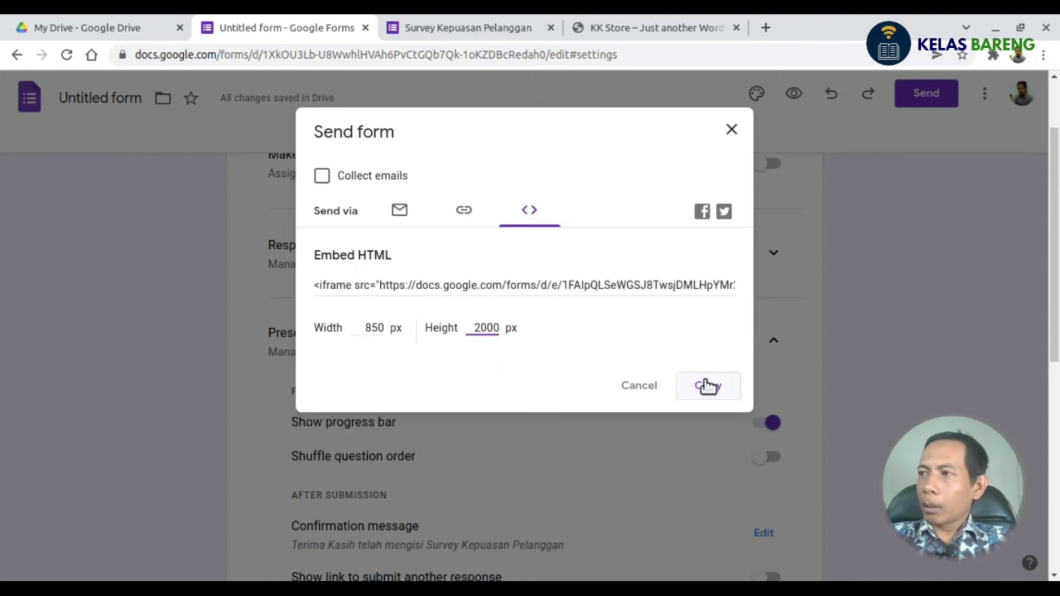
pyautogui.click(707, 387)
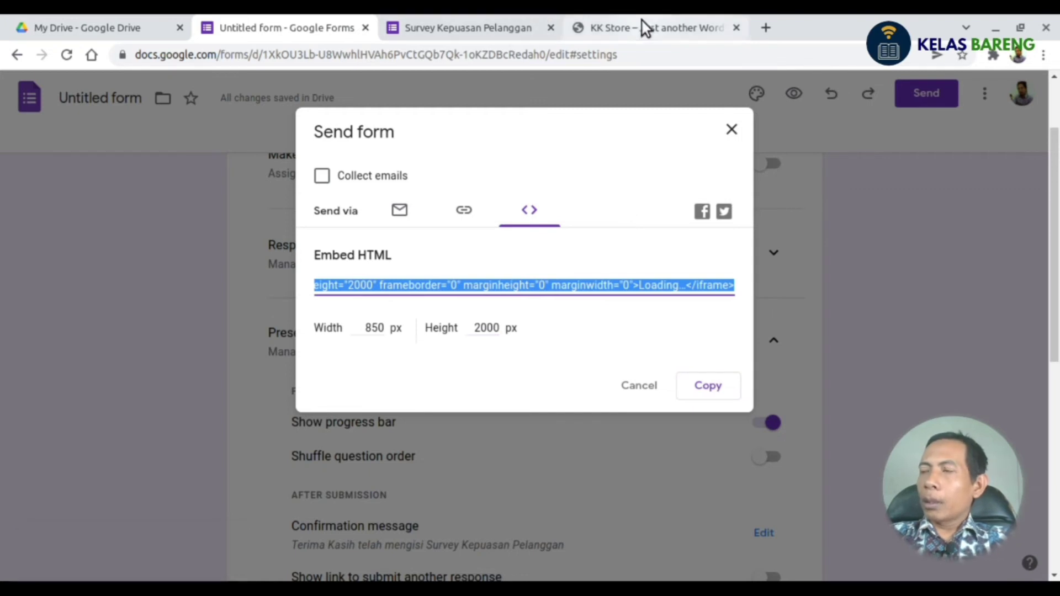
# - Switch to the KK Store WordPress dashboard and create a new page titled "Survey Kepuasan Pelanggan"
pyautogui.click(642, 22)
pyautogui.moveTo(44, 90)
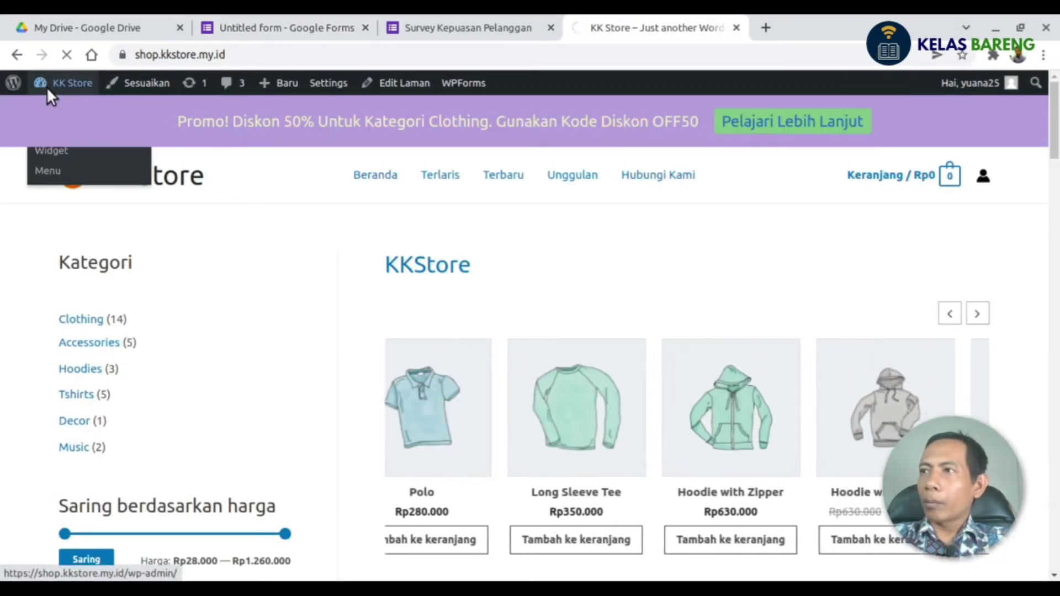
pyautogui.click(47, 89)
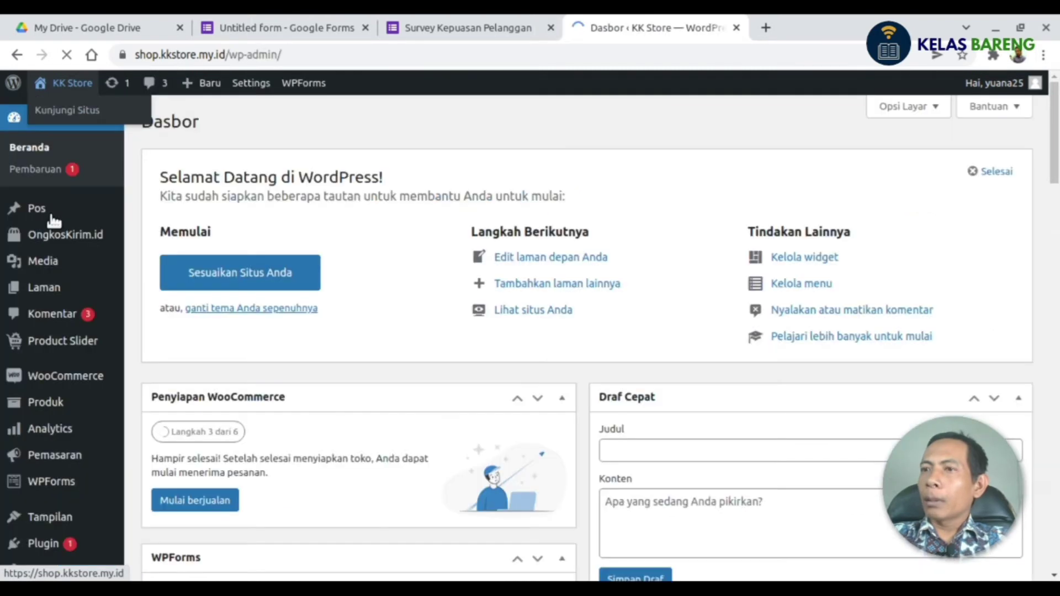
pyautogui.click(48, 291)
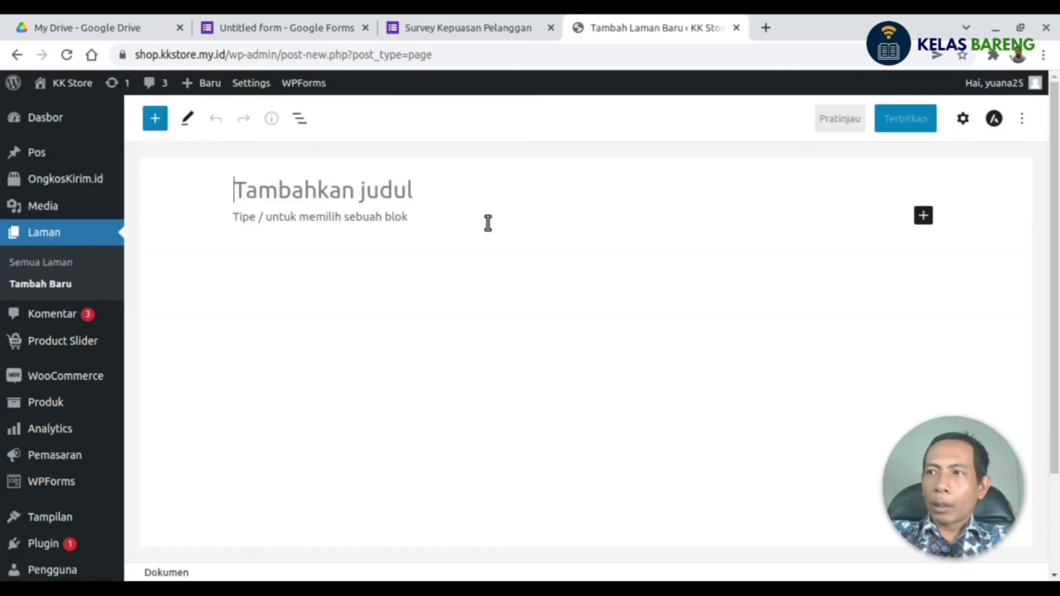
pyautogui.write('Survey ')
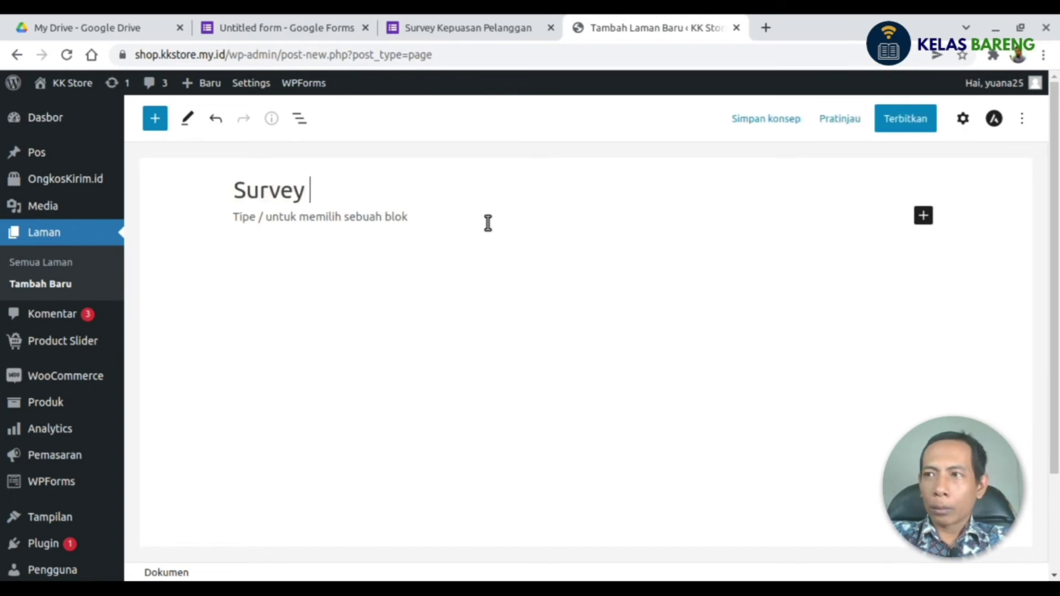
pyautogui.write('Kepauasan Pelanggan')
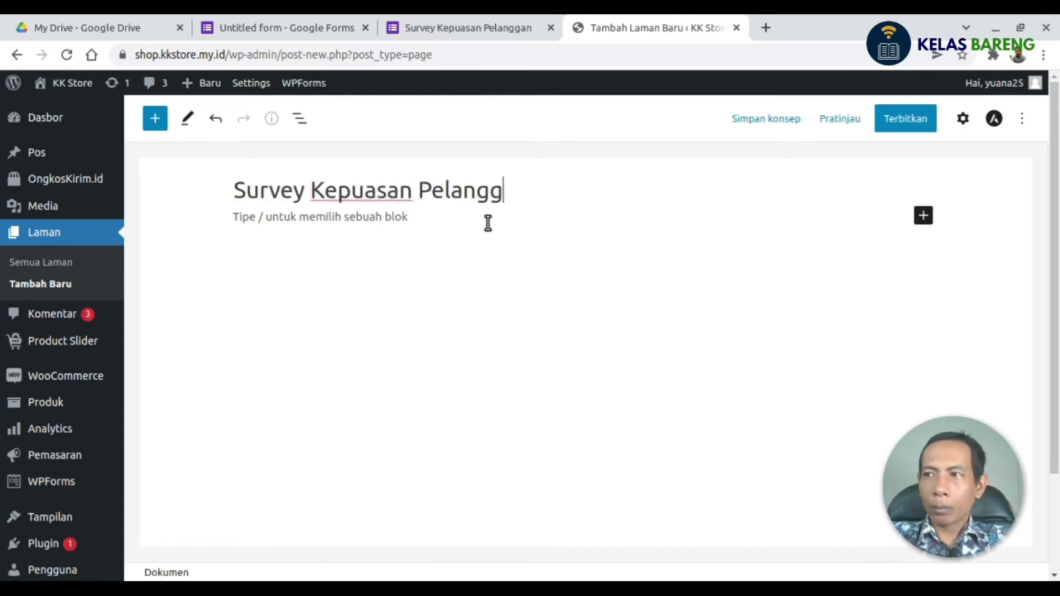
# - Add a custom HTML block below the page title and paste the form's embed code into it
pyautogui.click(320, 217)
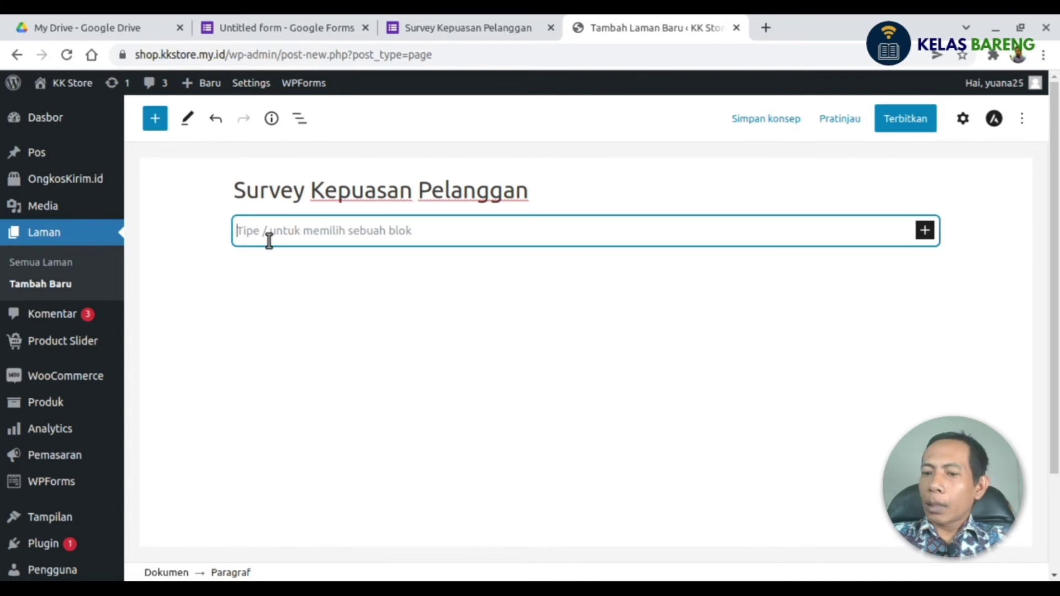
pyautogui.write('/htmk')
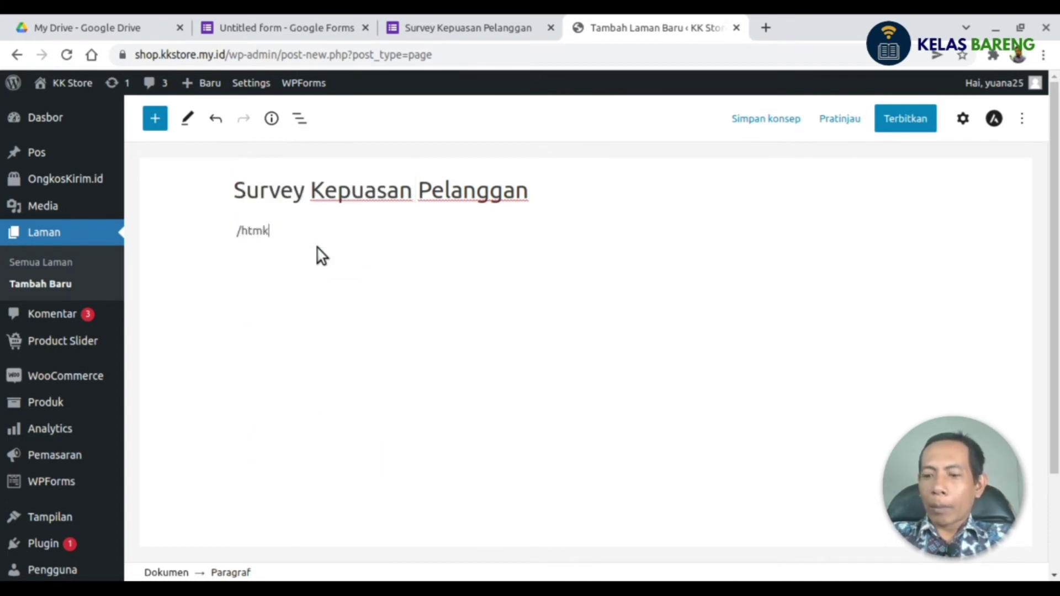
pyautogui.press('BackSpace')
pyautogui.write('l')
pyautogui.press('Return')
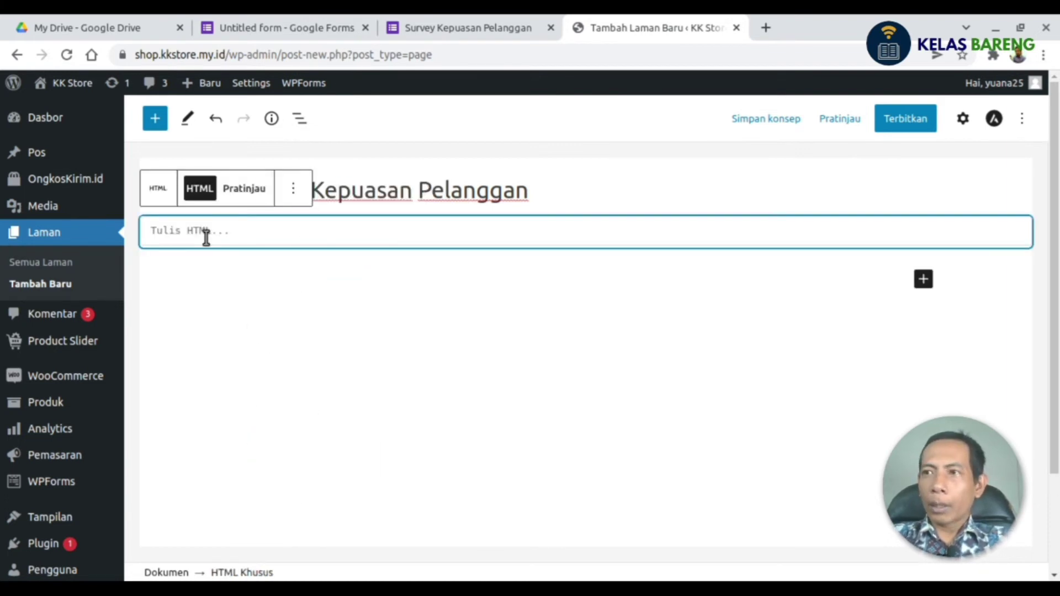
pyautogui.hotkey('ctrl', 'v')
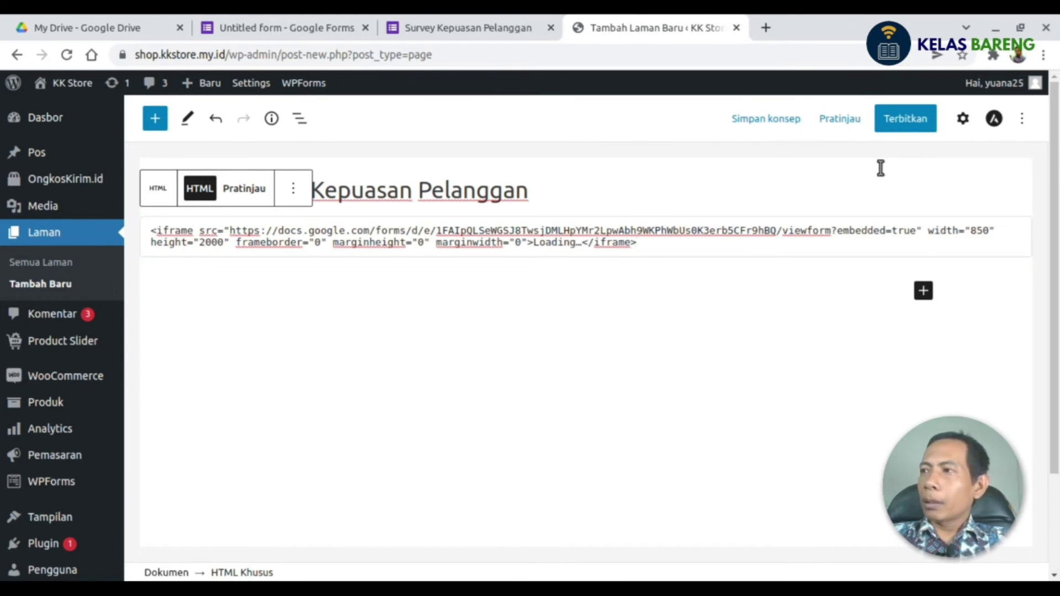
# - Publish the page, view it on the shop site and check the embedded survey from the introduction through the questions
pyautogui.click(894, 119)
pyautogui.click(877, 126)
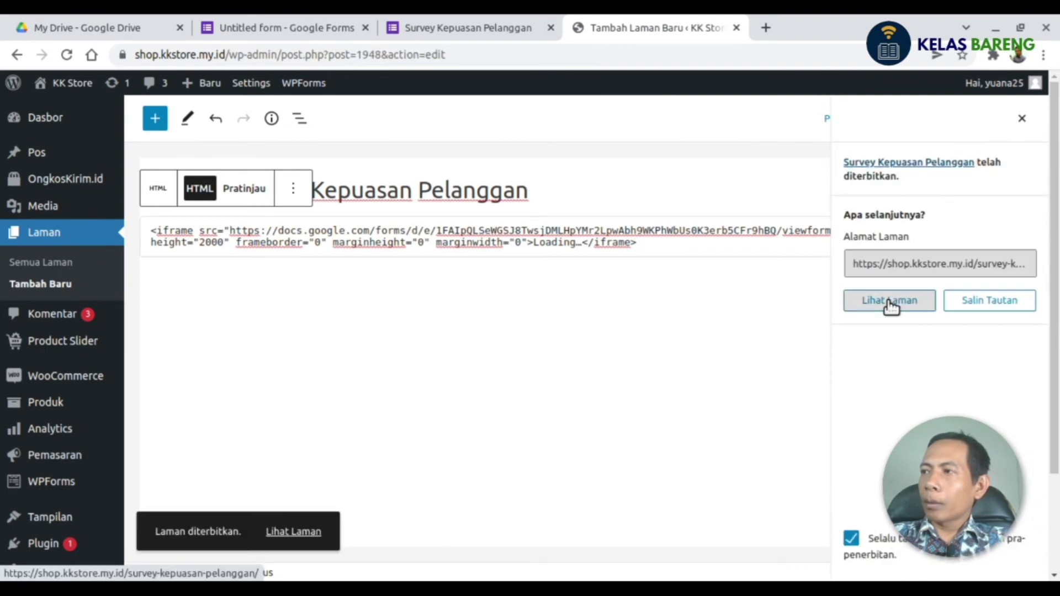
pyautogui.click(903, 310)
pyautogui.click(774, 29)
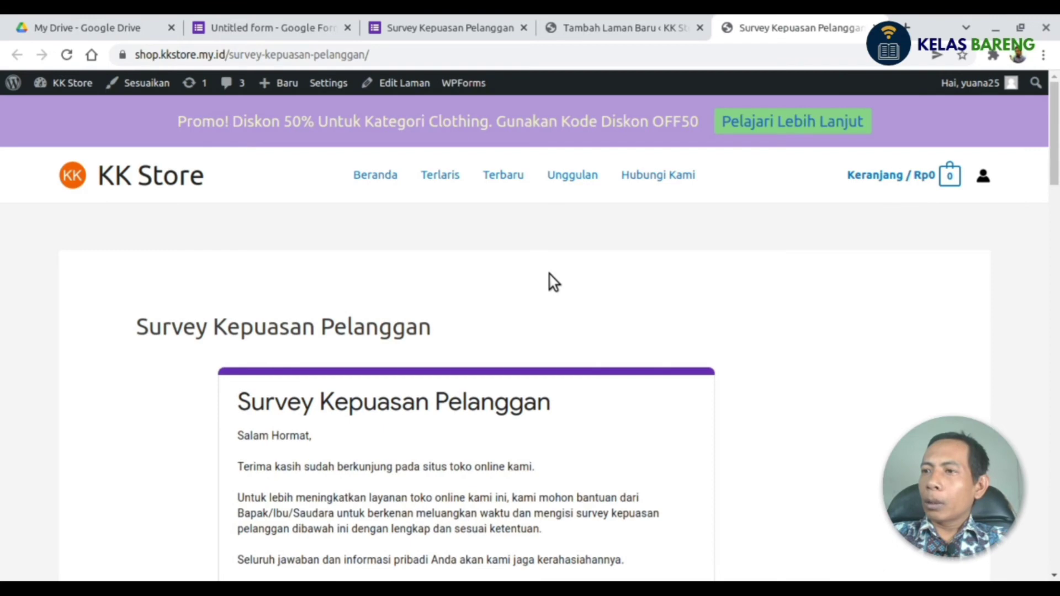
pyautogui.scroll(-5, 549, 274)
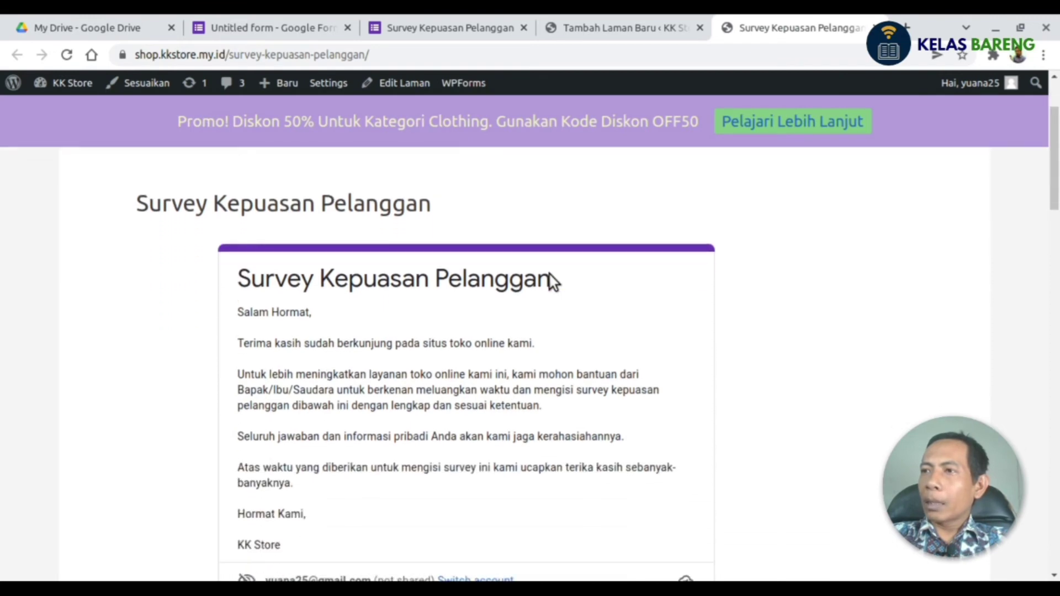
pyautogui.scroll(-6, 381, 367)
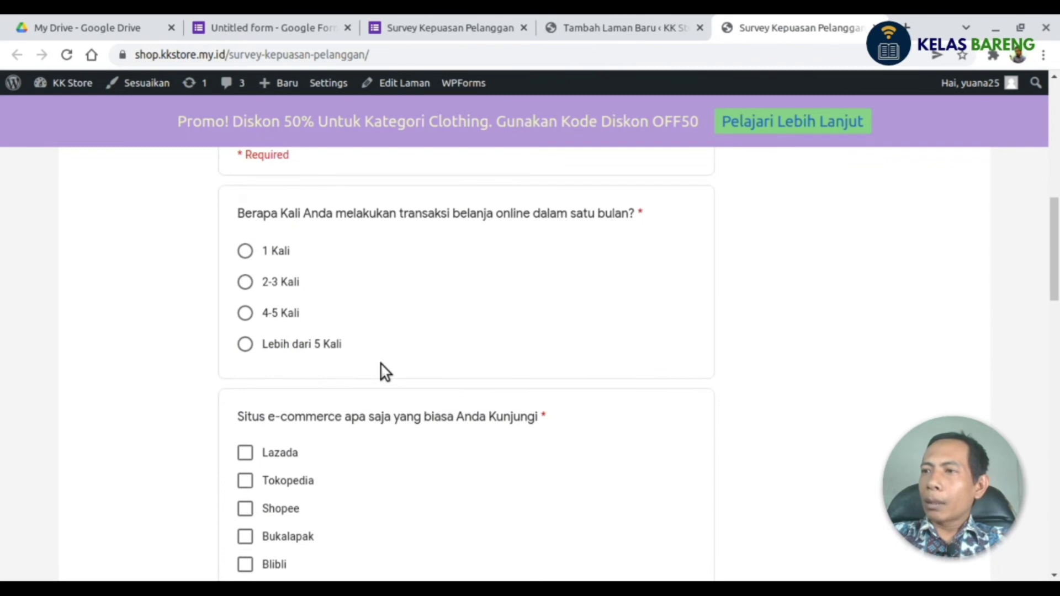
pyautogui.scroll(-13, 382, 366)
pyautogui.scroll(4, 397, 368)
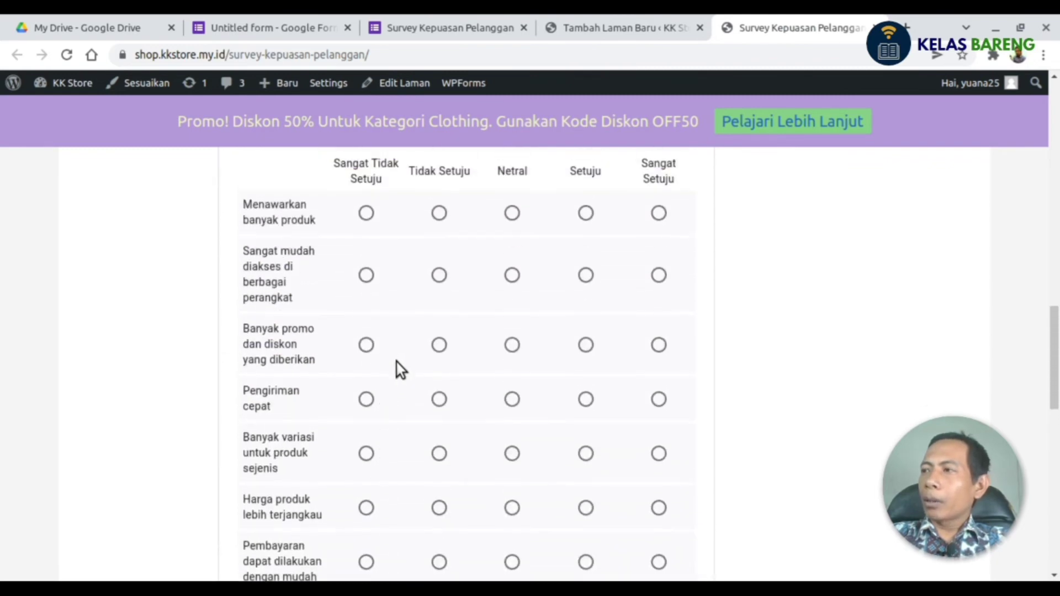
pyautogui.scroll(15, 396, 362)
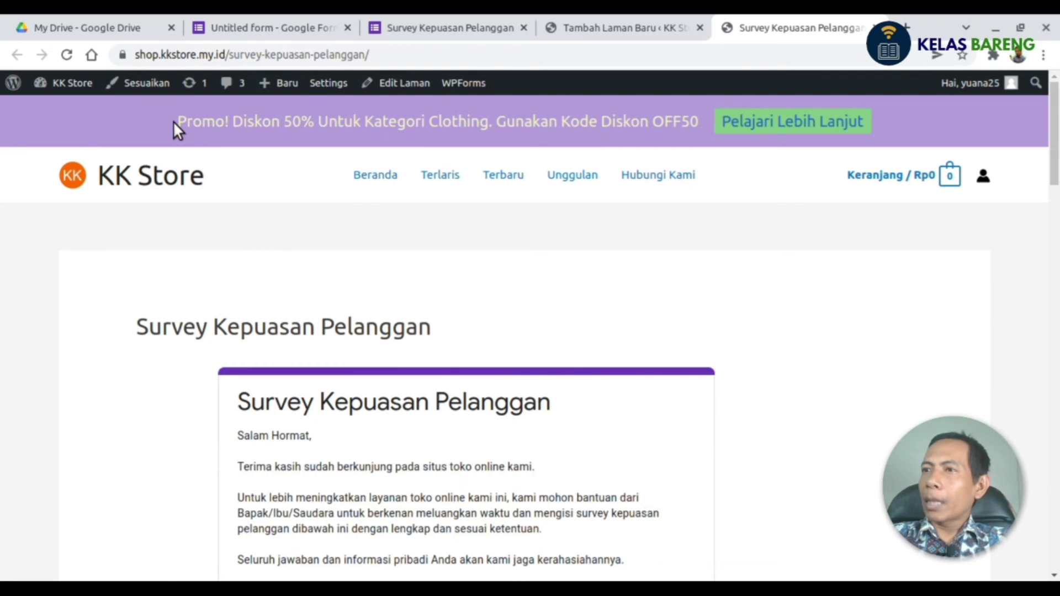
# - In the site customizer, set the Notibar text to "Survey Kepuasan Pelanggan" and its button text to "Isi Survey"
pyautogui.press('F5')
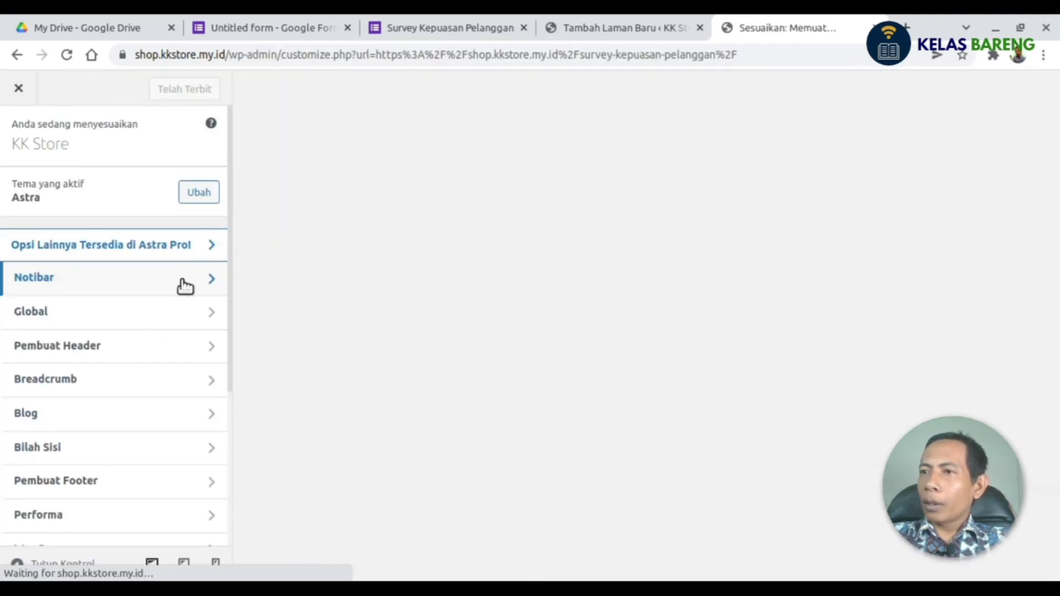
pyautogui.click(189, 286)
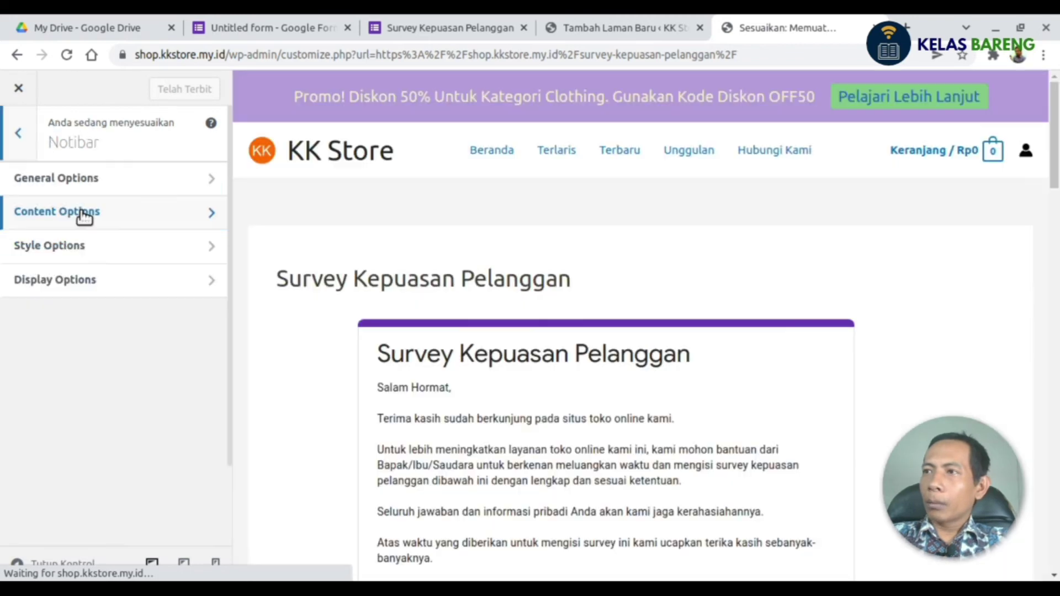
pyautogui.click(102, 216)
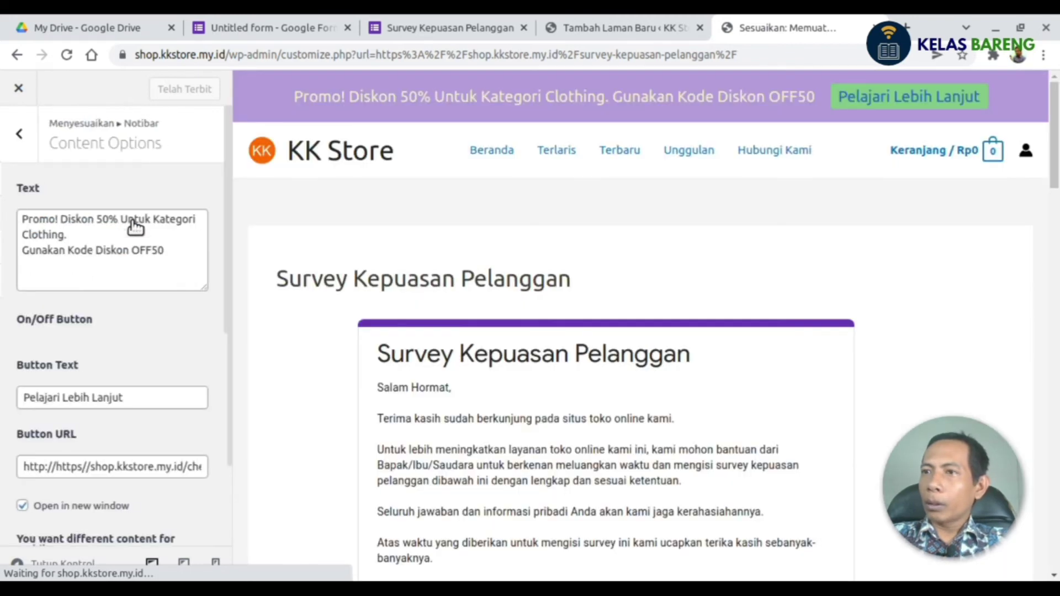
pyautogui.click(170, 267)
pyautogui.hotkey('ctrl', 'a')
pyautogui.write('Survey Kepuasan Pelanggan')
pyautogui.moveTo(130, 405); pyautogui.dragTo(21, 399)
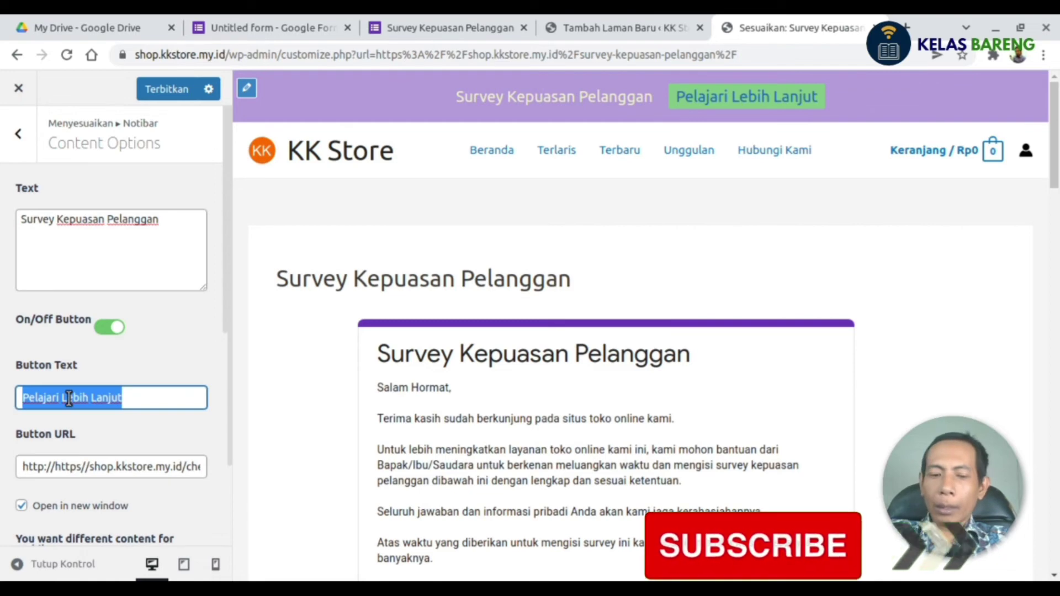
pyautogui.write('Isi Survey')
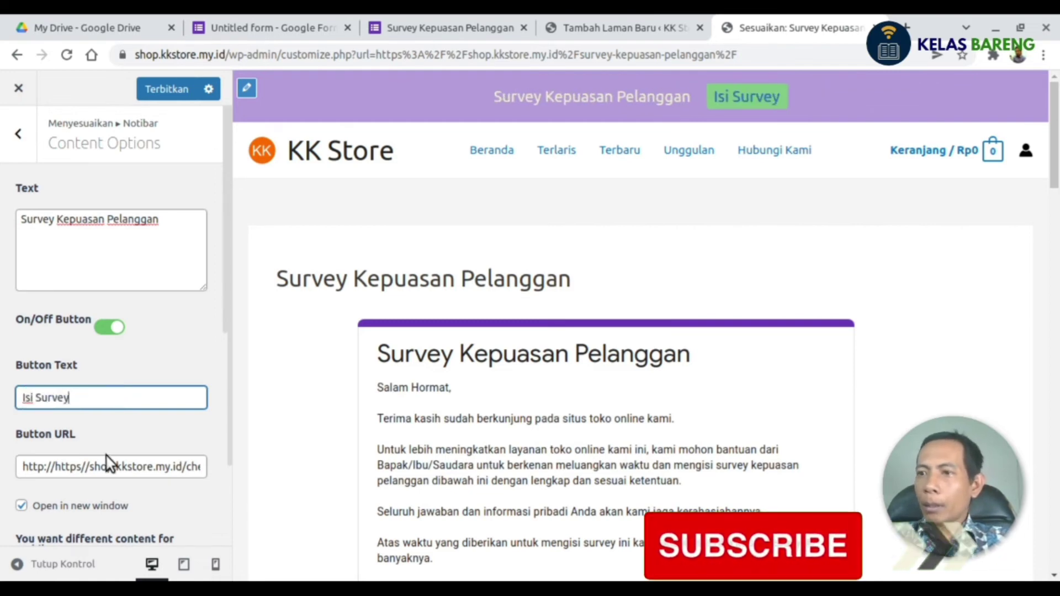
# - Copy the published survey page's link and use it to replace the Notibar button URL
pyautogui.click(640, 26)
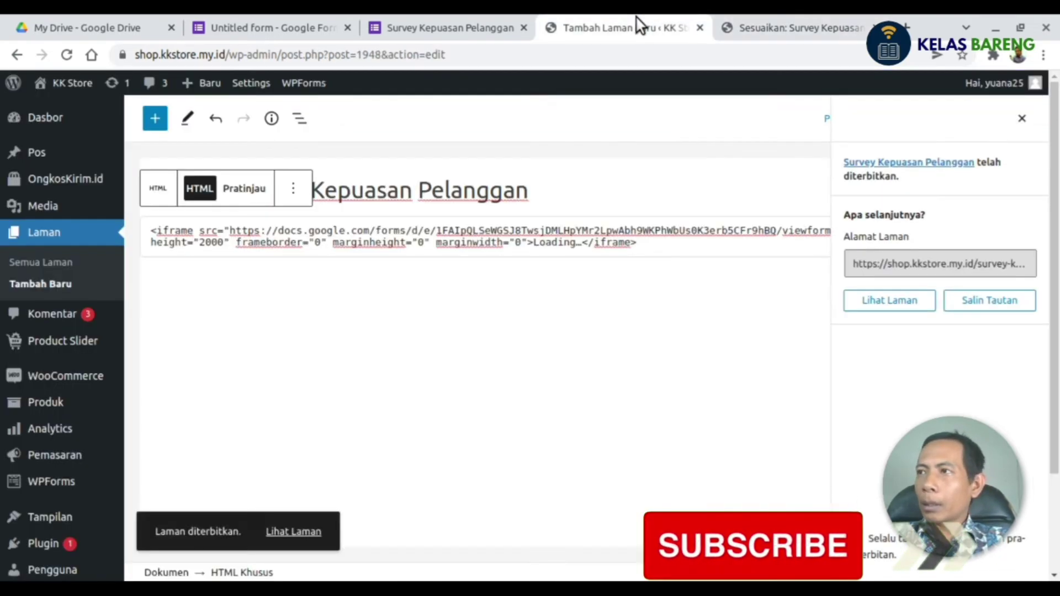
pyautogui.click(925, 273)
pyautogui.click(990, 300)
pyautogui.click(795, 27)
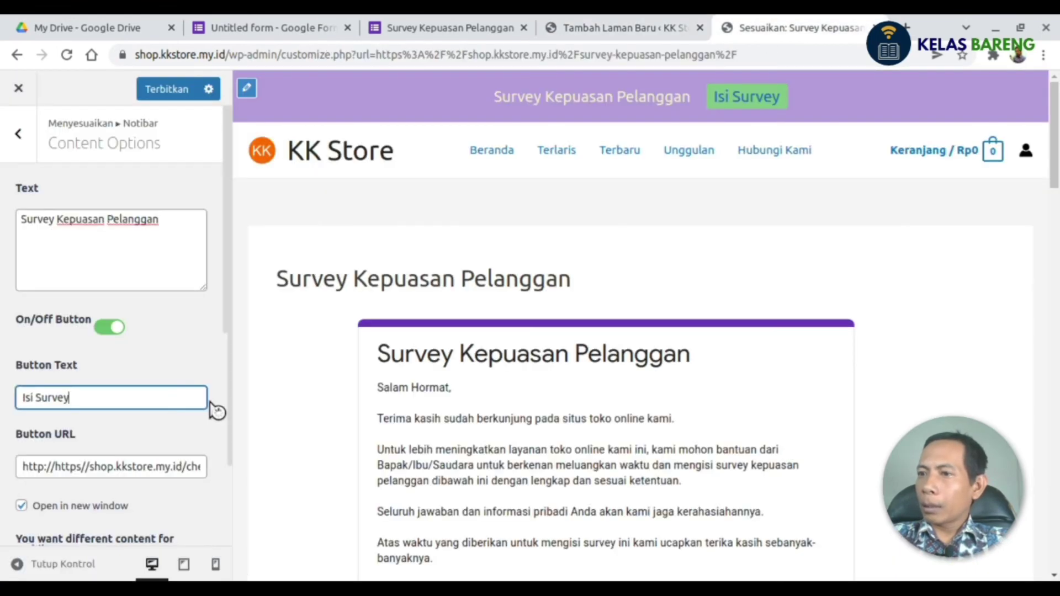
pyautogui.click(112, 469)
pyautogui.hotkey('ctrl', 'a')
pyautogui.hotkey('ctrl', 'v')
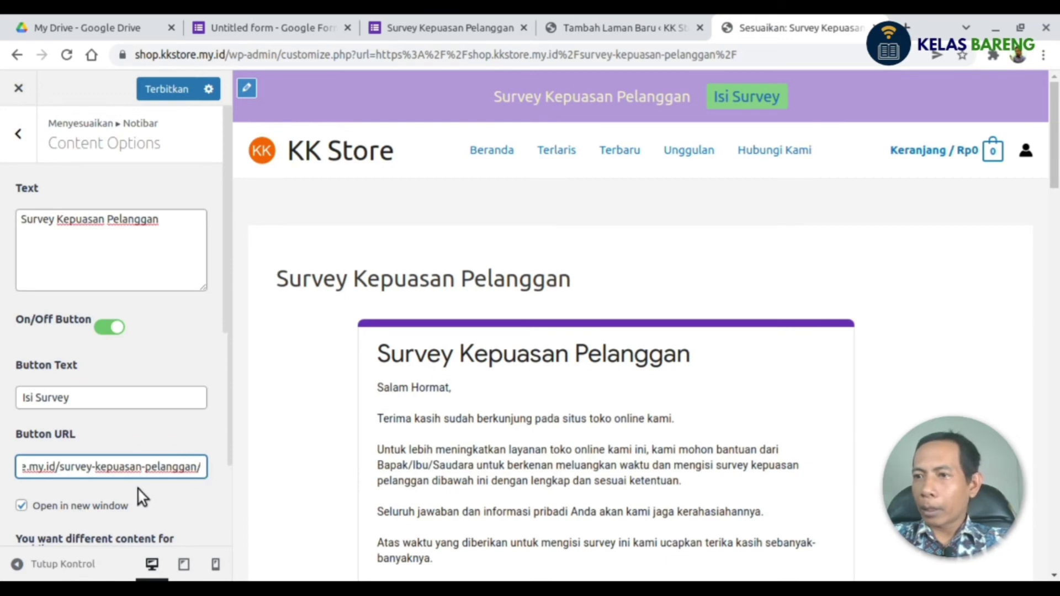
# - Look over the remaining Notibar content options, publish the changes and leave the customizer
pyautogui.scroll(-4, 143, 497)
pyautogui.click(28, 372)
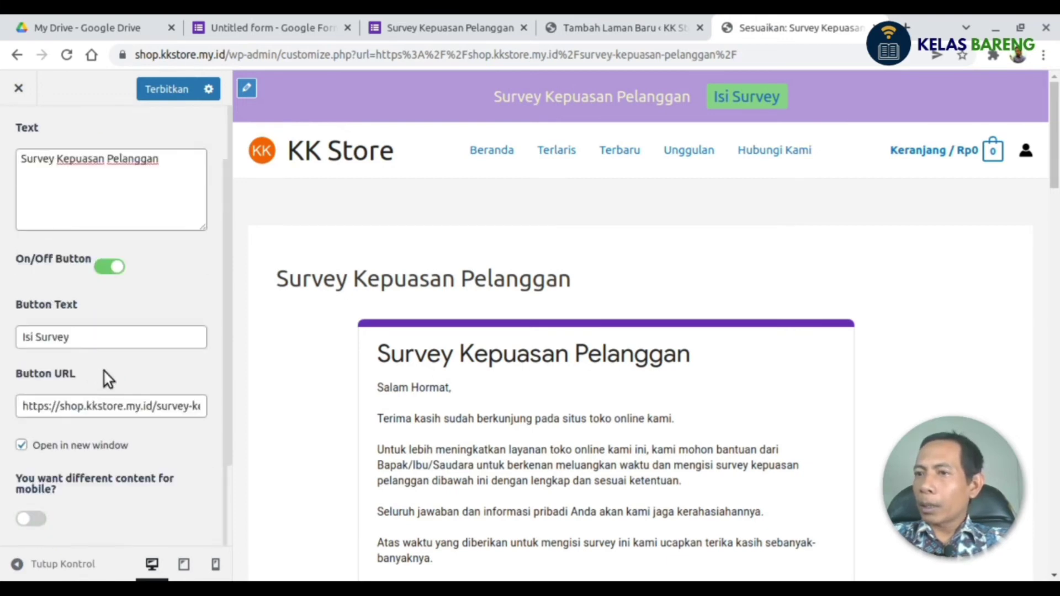
pyautogui.click(157, 88)
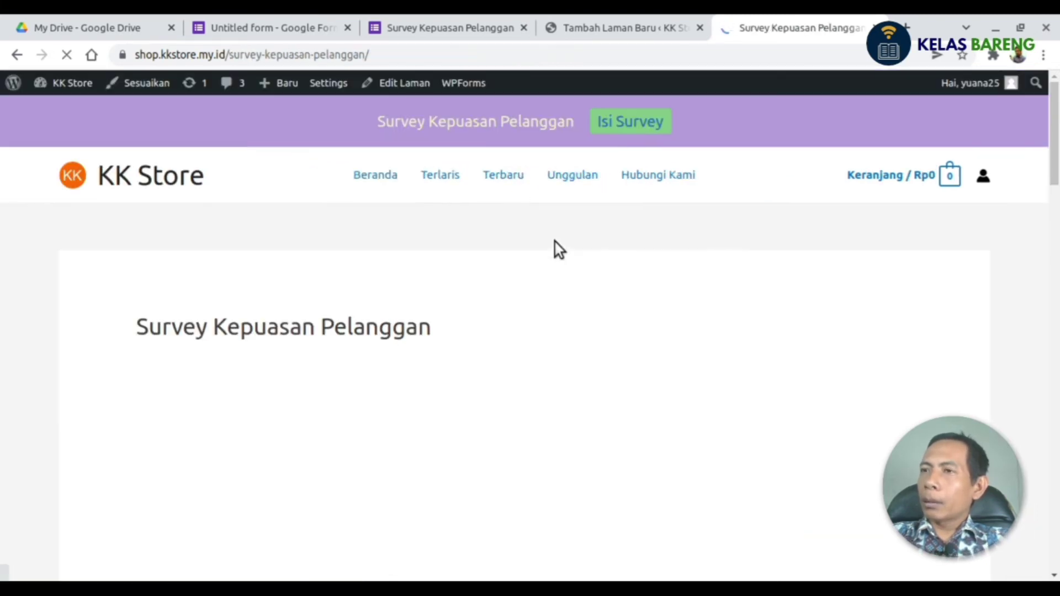
# - Go to the shop's home page, follow the "Isi Survey" button and check the survey down to its first questions
pyautogui.click(145, 175)
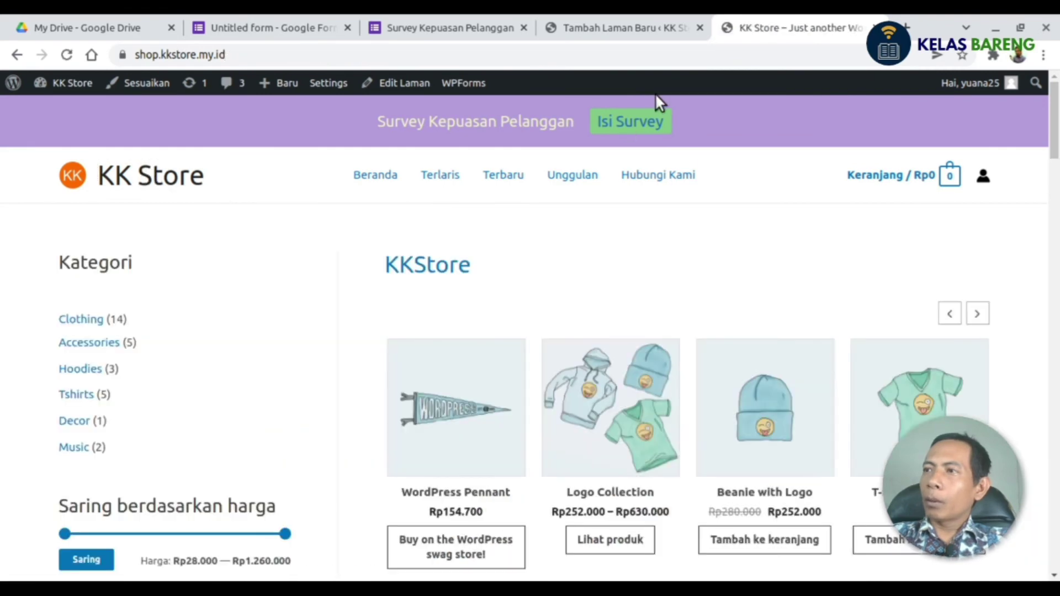
pyautogui.click(630, 127)
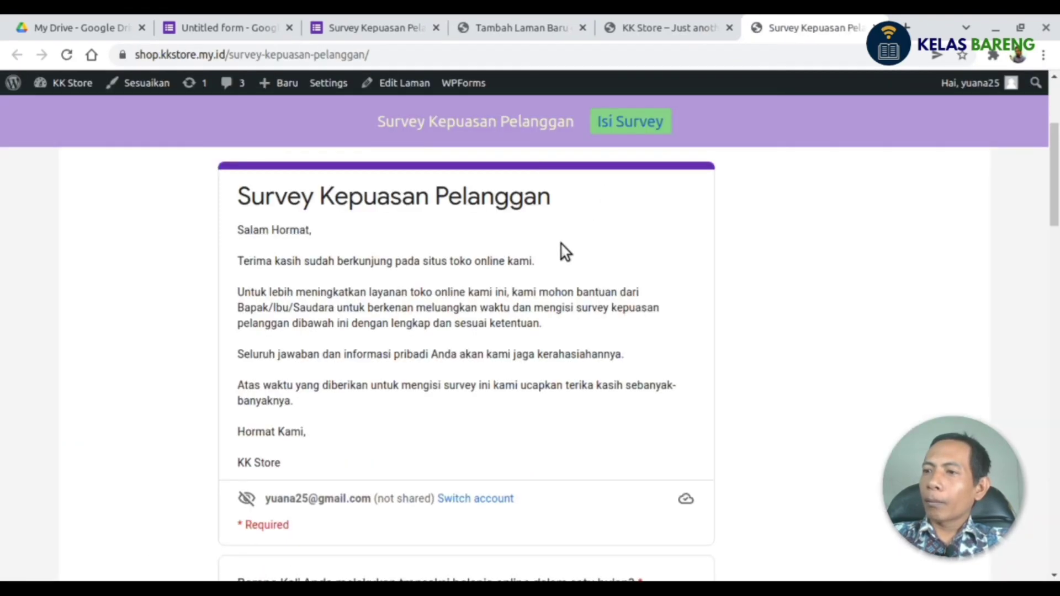
pyautogui.scroll(-3, 561, 250)
pyautogui.scroll(-3, 561, 246)
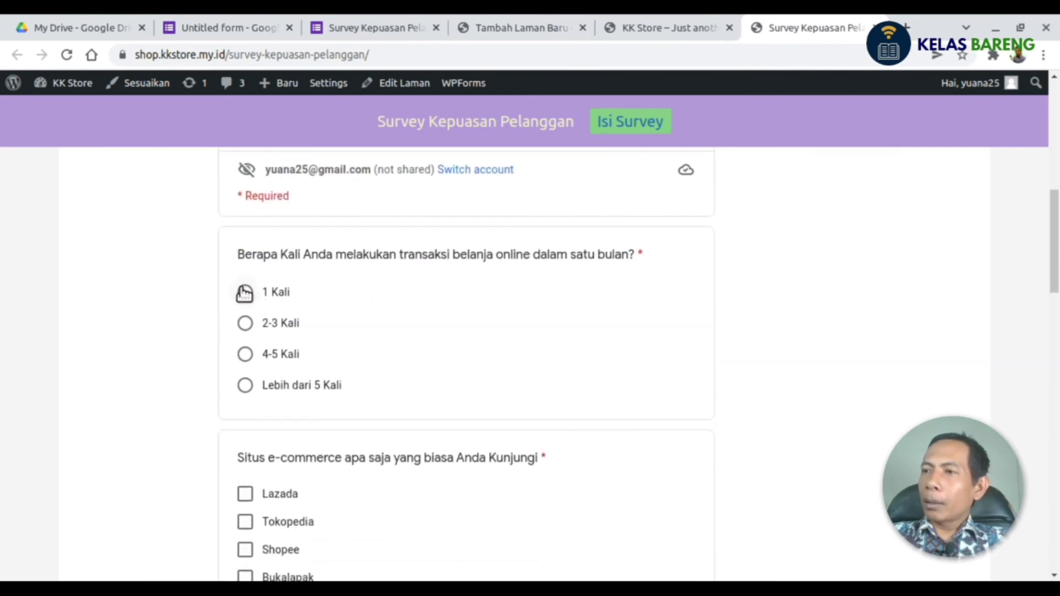
# - Answer the monthly online shopping question with "4-5 Kali" and choose Lazada, Tokopedia and Shopee as the e-commerce sites visited
pyautogui.click(245, 354)
pyautogui.scroll(-3, 256, 348)
pyautogui.click(245, 329)
pyautogui.click(245, 357)
pyautogui.click(246, 404)
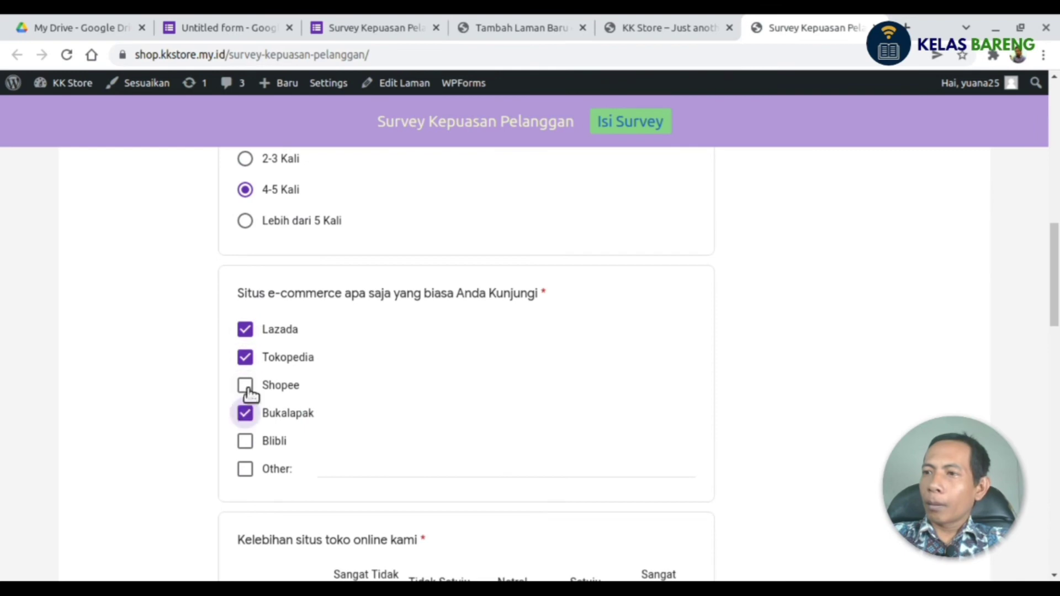
pyautogui.click(243, 412)
pyautogui.click(245, 388)
# - In the "Kelebihan situs toko online kami" grid, rate product range Setuju, device access Sangat Setuju, promos Netral and fast delivery Setuju
pyautogui.scroll(-4, 392, 400)
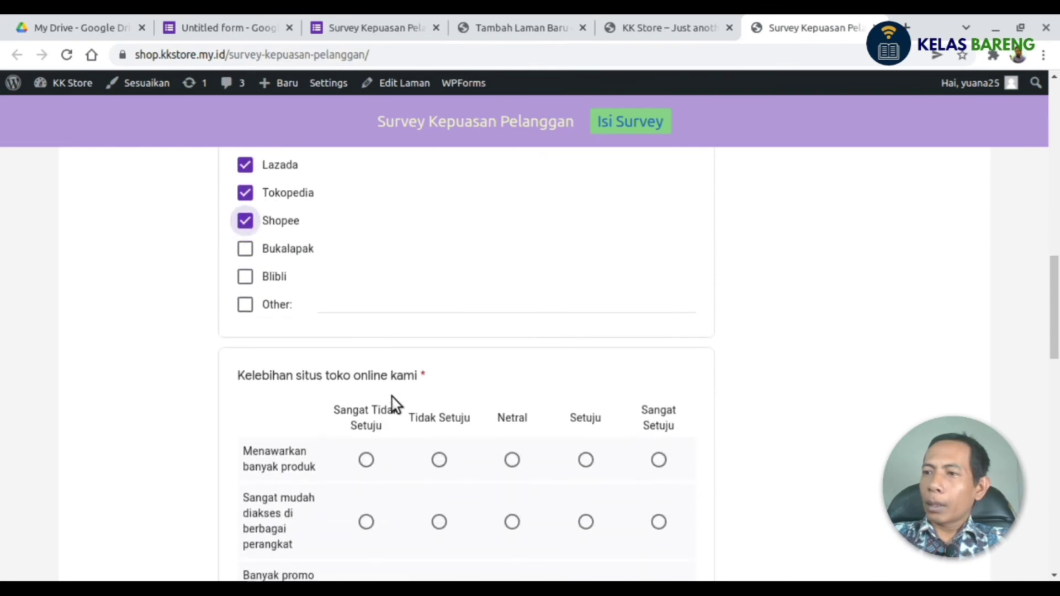
pyautogui.scroll(-2, 367, 379)
pyautogui.click(586, 255)
pyautogui.click(659, 317)
pyautogui.click(512, 386)
pyautogui.click(586, 440)
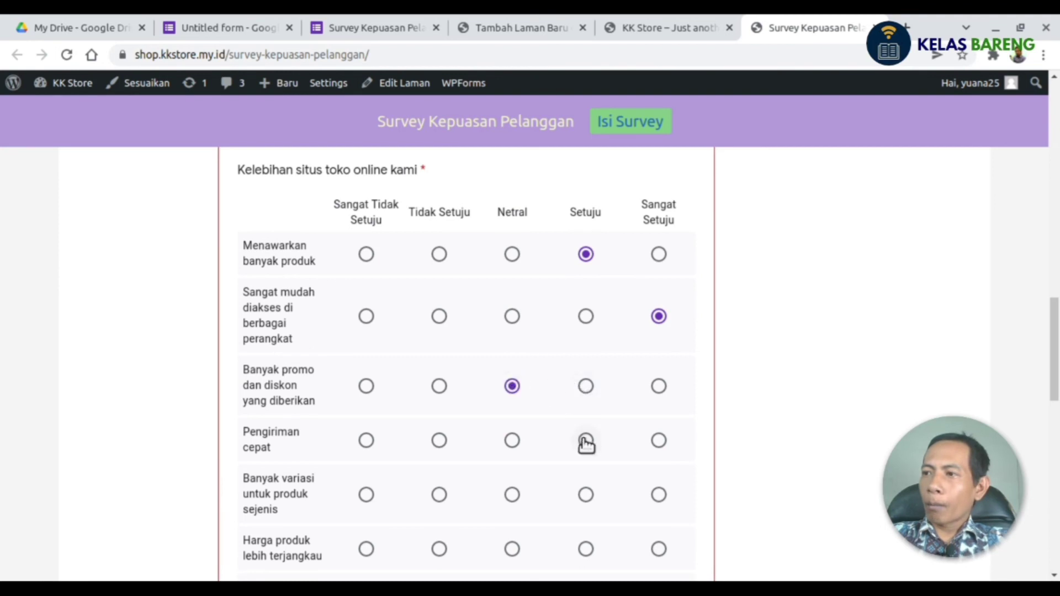
# - Complete the grid with Sangat Setuju for product variety, Netral for affordable prices and Setuju for easy payment
pyautogui.scroll(-3, 525, 386)
pyautogui.click(512, 385)
pyautogui.click(586, 439)
pyautogui.scroll(-1, 591, 327)
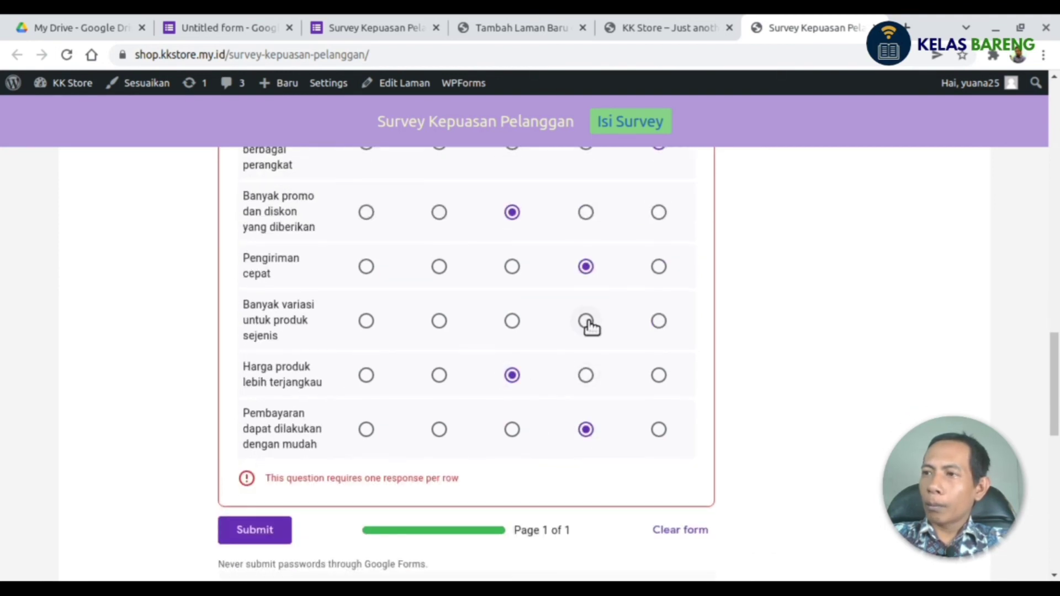
pyautogui.click(659, 321)
# - Submit the completed survey and check the confirmation message on the shop page
pyautogui.scroll(-2, 462, 373)
pyautogui.click(253, 469)
pyautogui.scroll(15, 483, 452)
pyautogui.moveTo(238, 388); pyautogui.dragTo(522, 388)
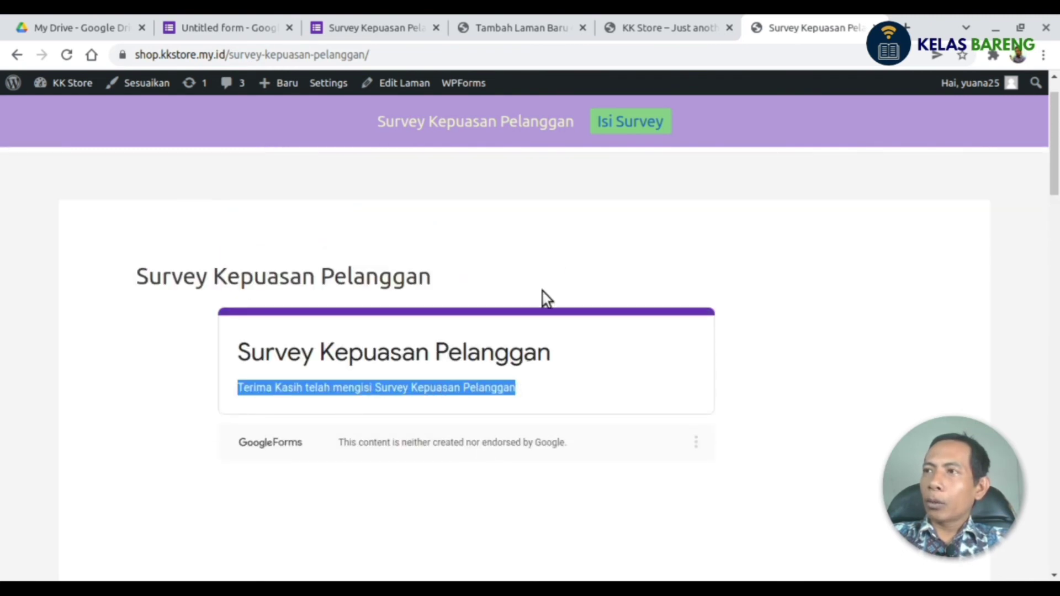
# - Return to the survey's form editor, dismiss the Send form dialog and name the untitled form "Survey Kepuasan Pelanggan"
pyautogui.click(376, 28)
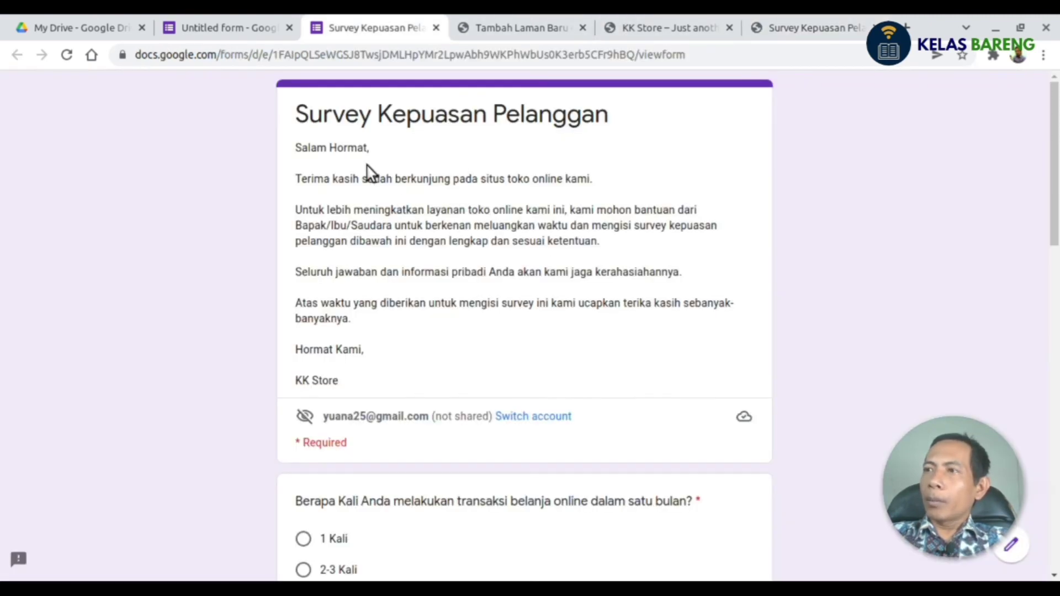
pyautogui.click(234, 27)
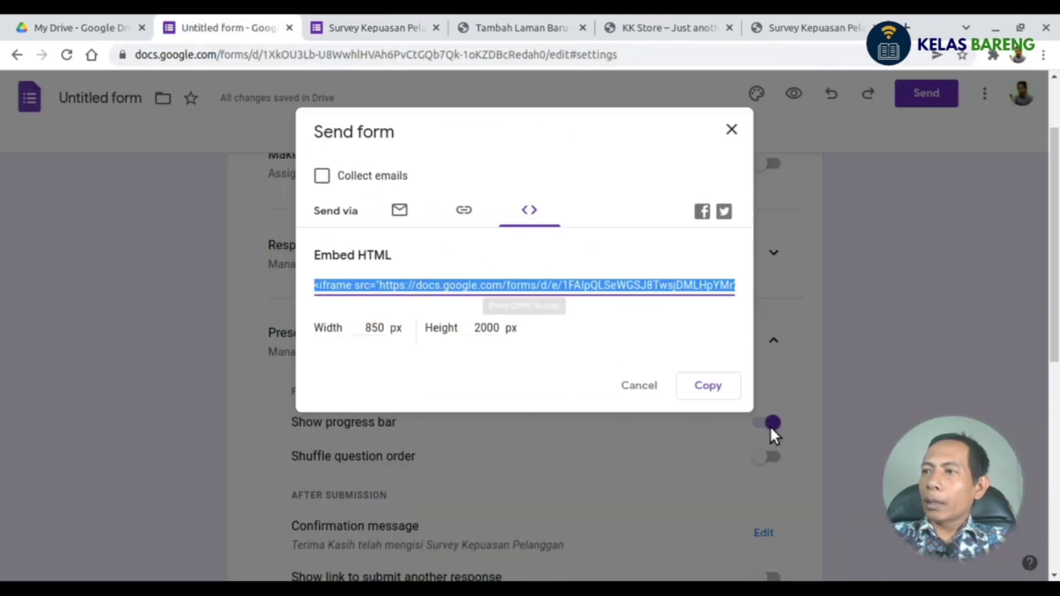
pyautogui.click(651, 384)
pyautogui.click(135, 101)
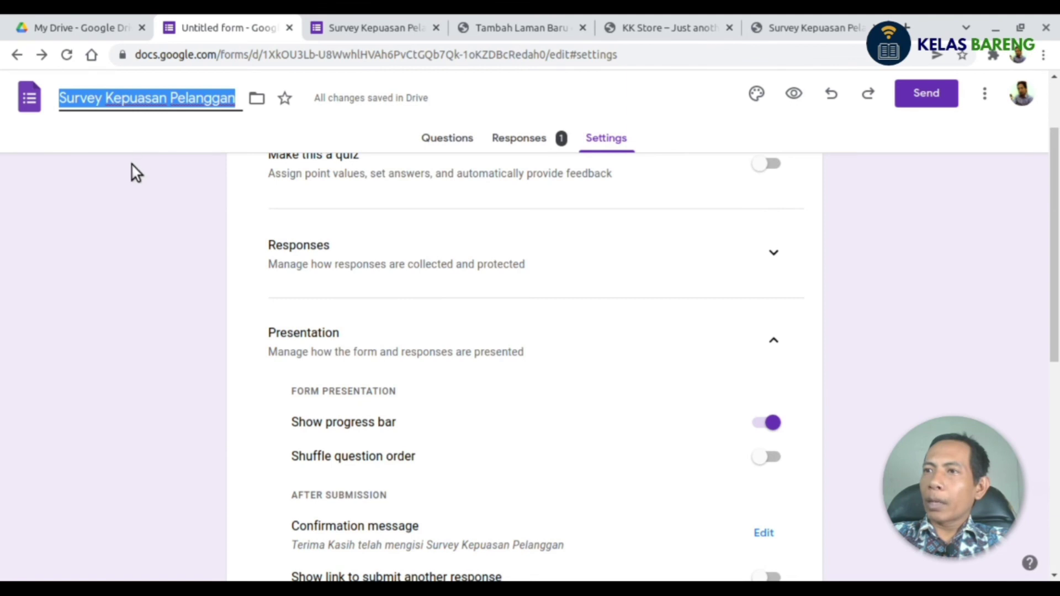
pyautogui.scroll(2, 131, 165)
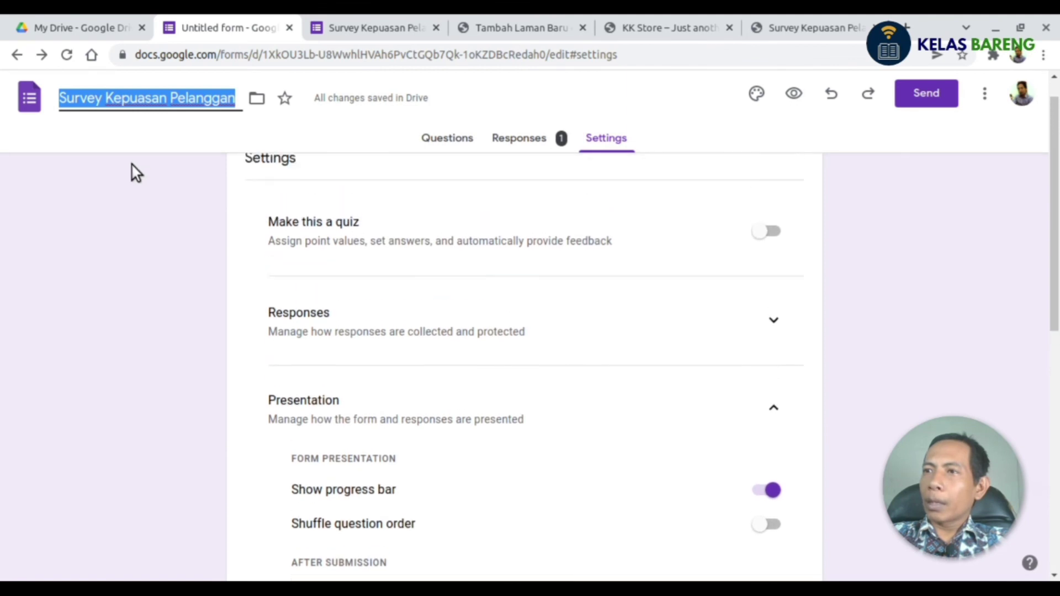
# - Examine the response summary charts for all three survey questions
pyautogui.click(519, 138)
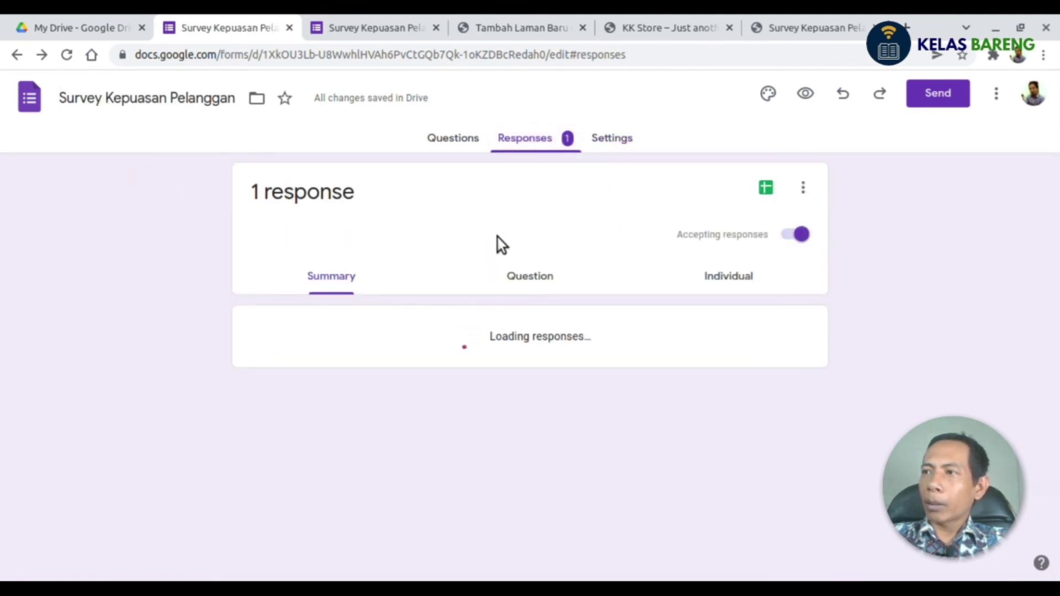
pyautogui.scroll(-1, 462, 387)
pyautogui.moveTo(464, 386)
pyautogui.scroll(1, 467, 386)
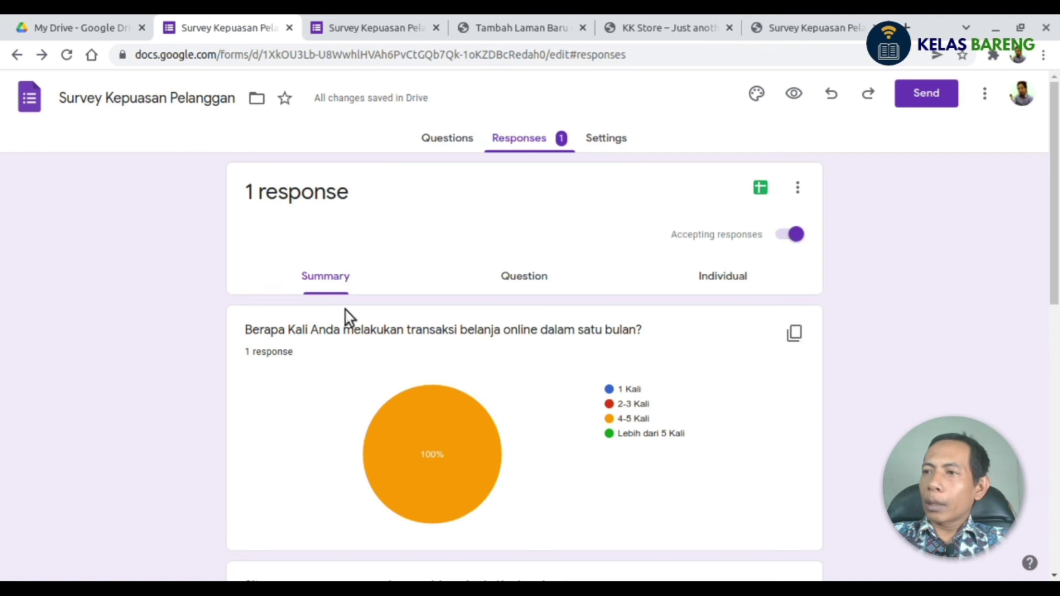
pyautogui.scroll(-2, 511, 435)
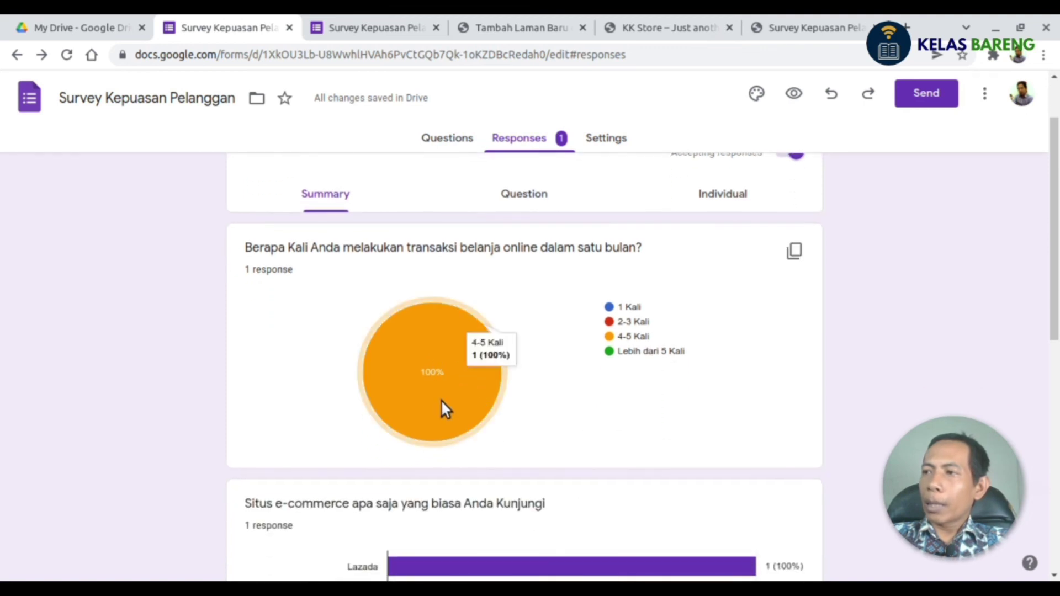
pyautogui.scroll(-8, 441, 389)
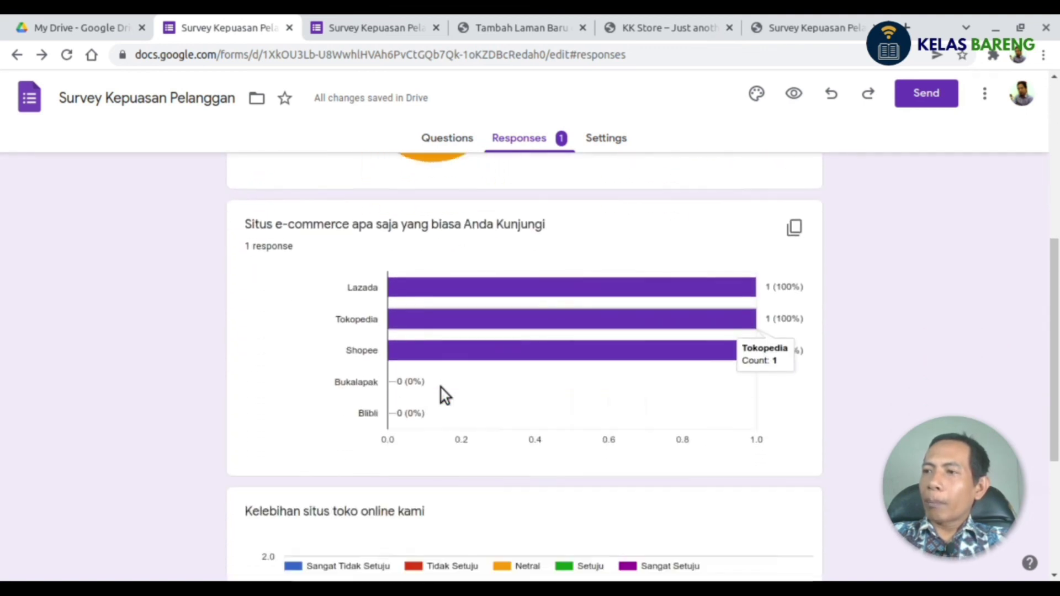
pyautogui.scroll(-2, 442, 389)
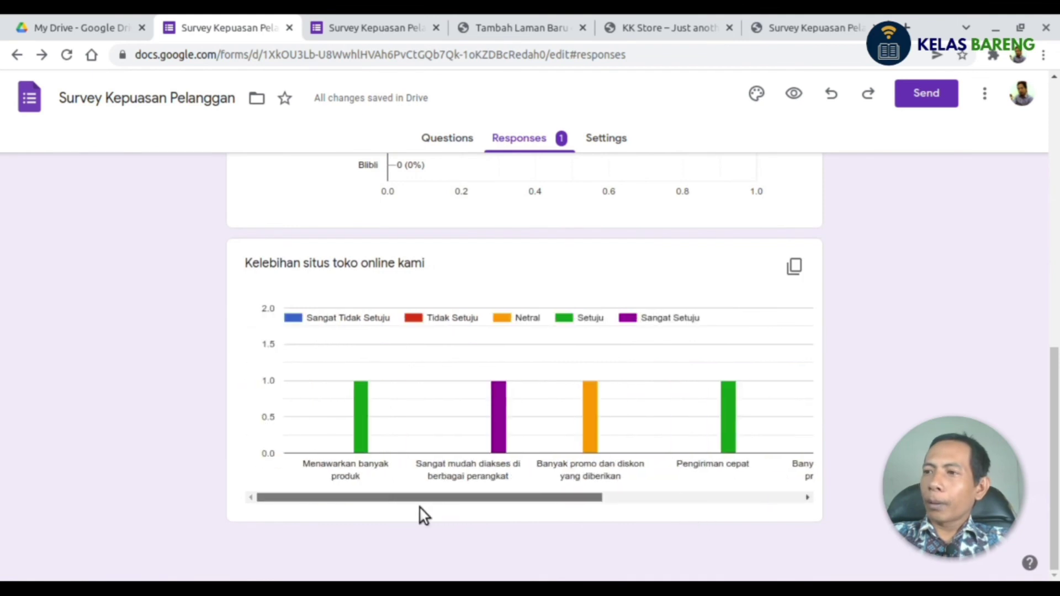
pyautogui.scroll(12, 814, 379)
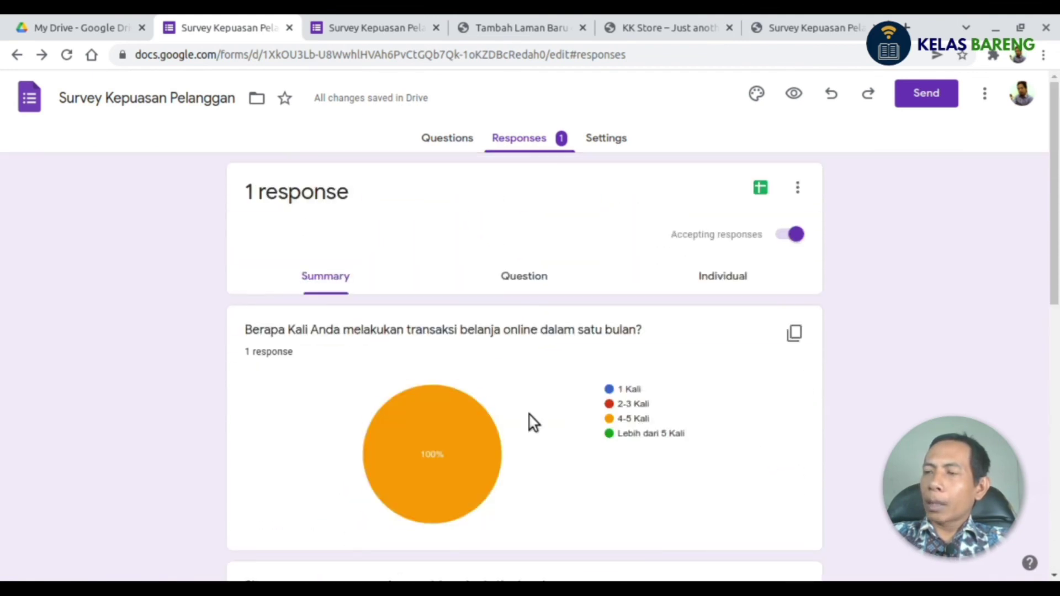
pyautogui.scroll(-5, 529, 415)
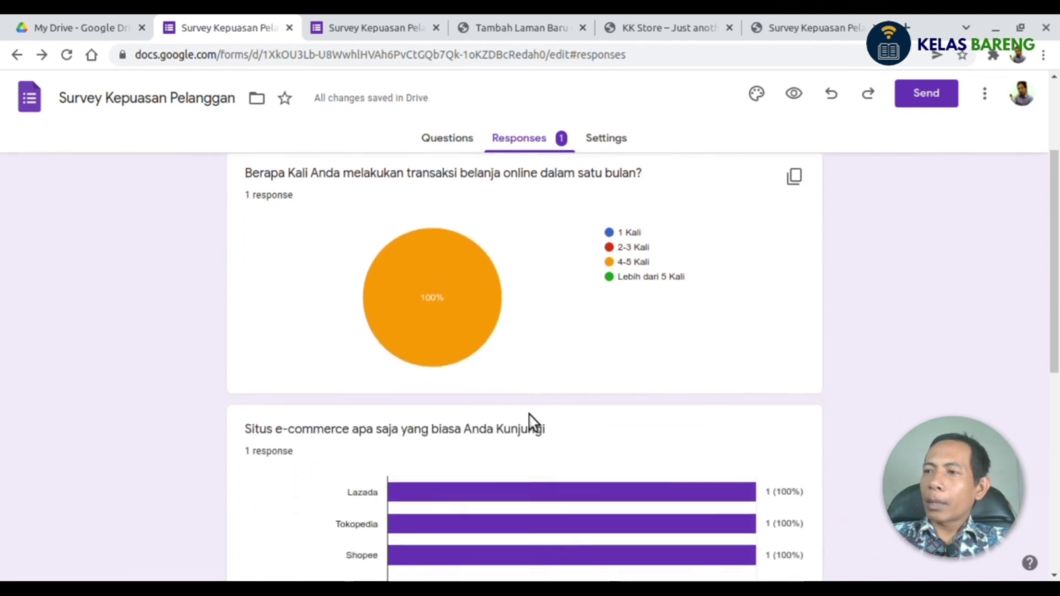
pyautogui.scroll(5, 529, 416)
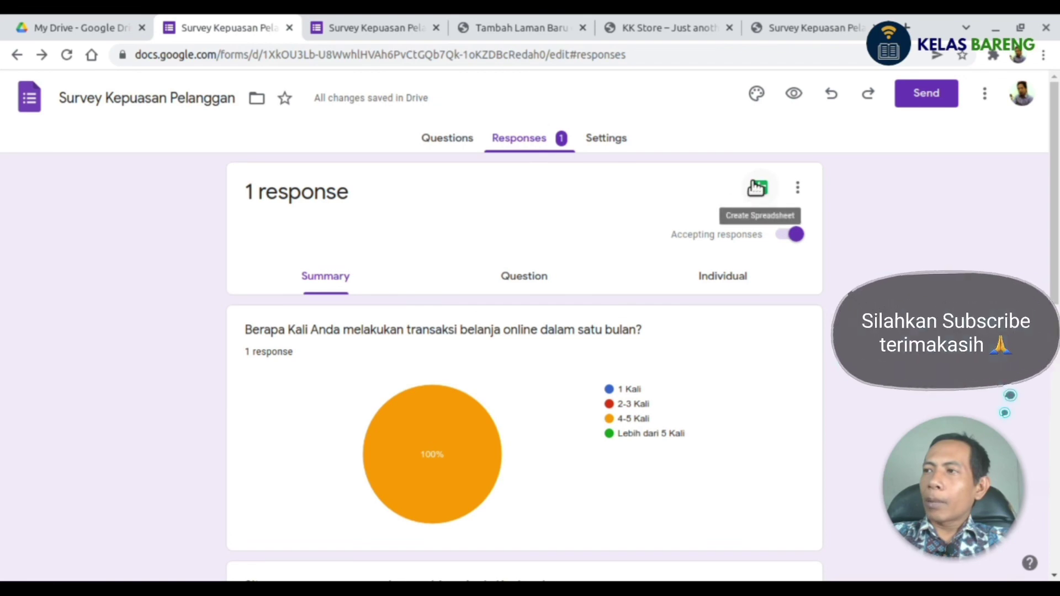
# - Create a new spreadsheet from the survey responses and look across its answer columns
pyautogui.click(755, 188)
pyautogui.click(716, 288)
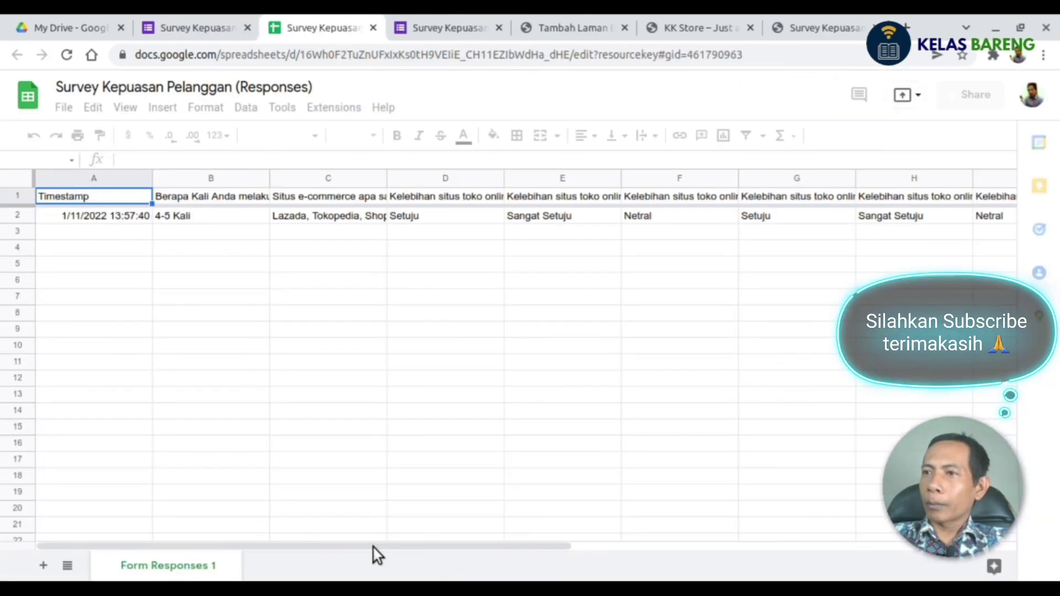
pyautogui.moveTo(371, 553); pyautogui.dragTo(121, 547)
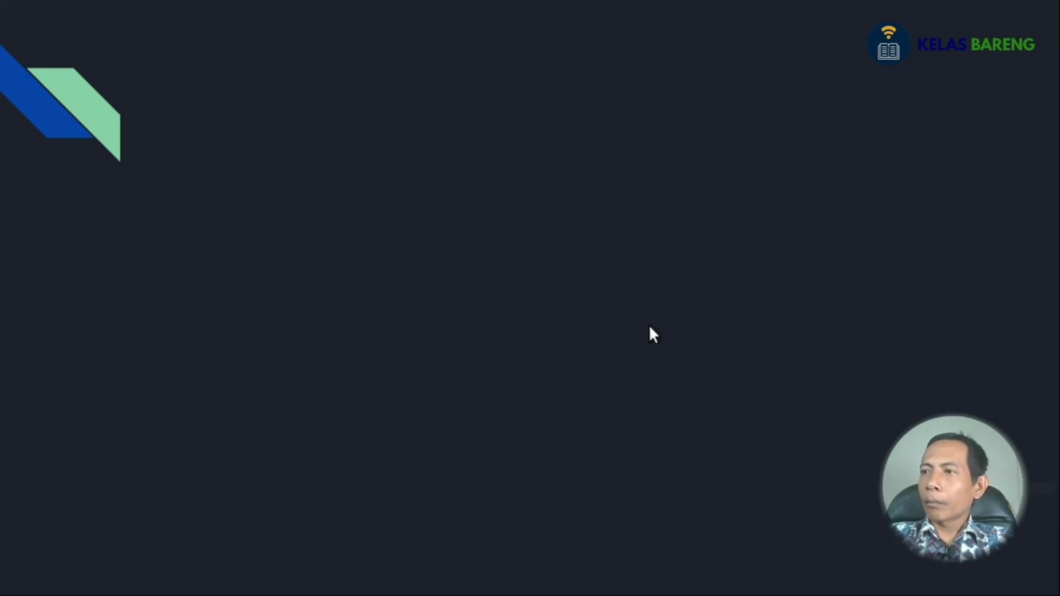